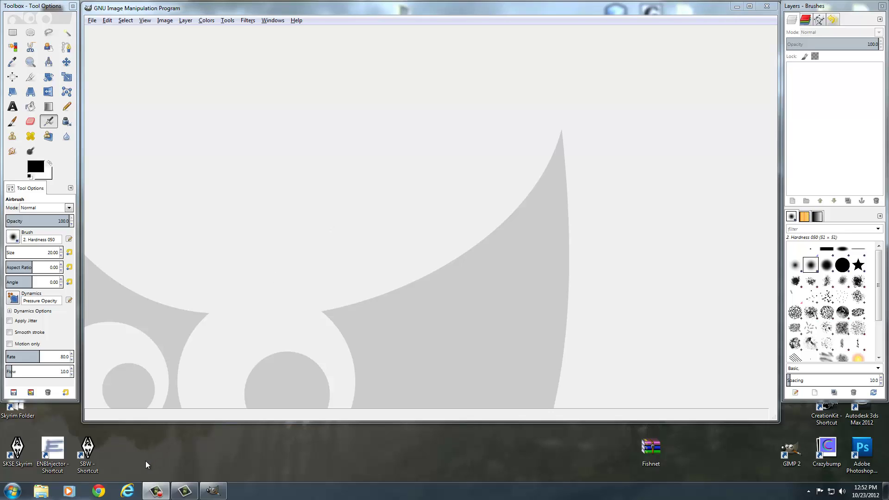
Step: Browse Skyrim Nexus to the Creating Custom Armors mod's files and download the Transparency Texture Video Resource
click(127, 491)
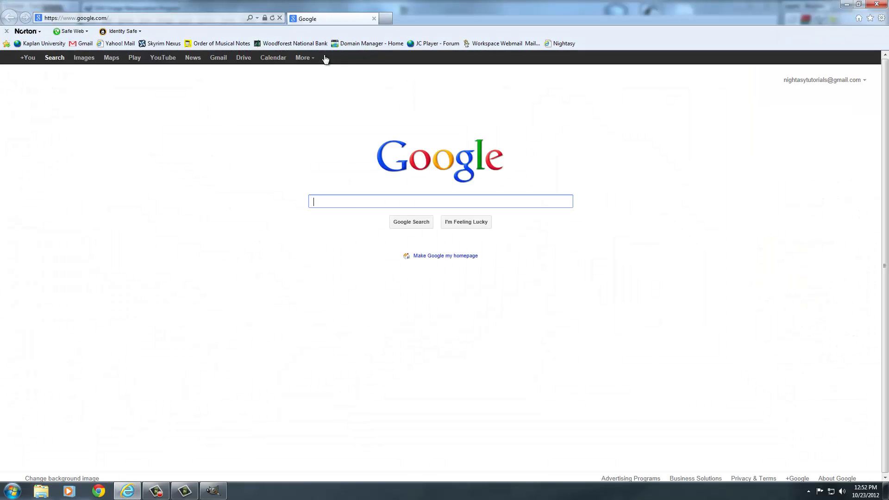
click(162, 44)
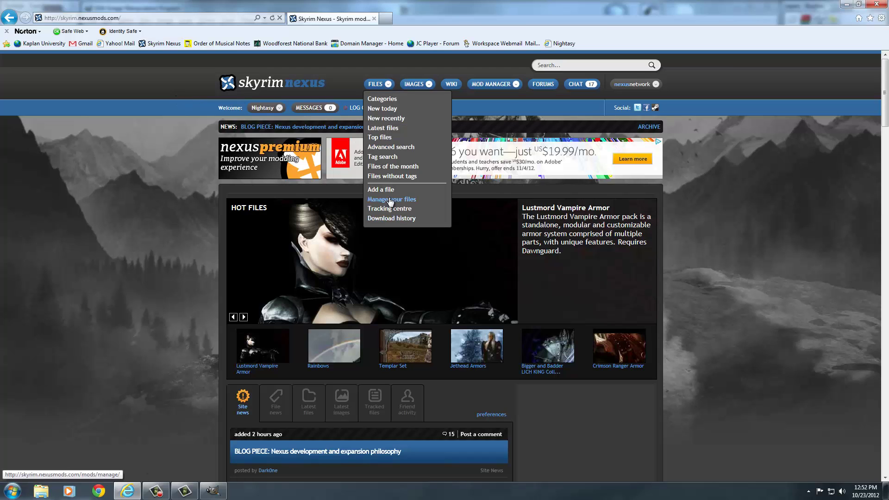
click(391, 199)
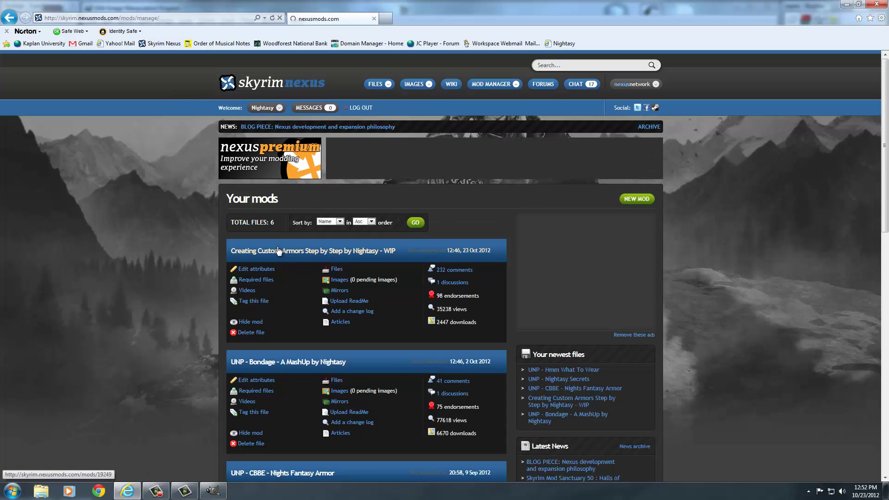
click(279, 251)
scroll(268, 268, down, 4)
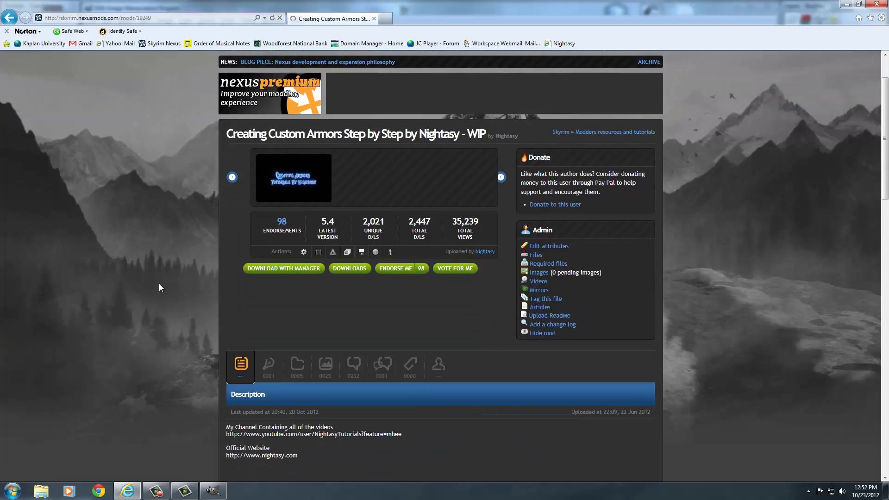
click(301, 177)
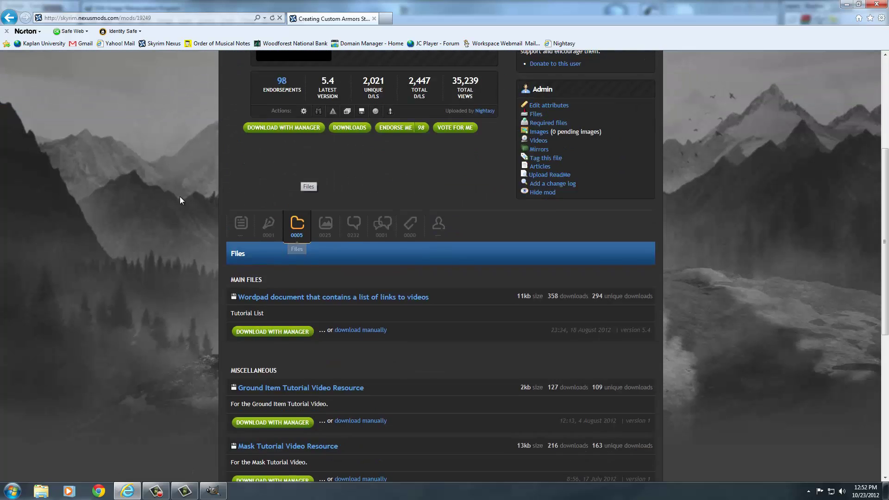
scroll(180, 197, down, 2)
scroll(185, 209, down, 2)
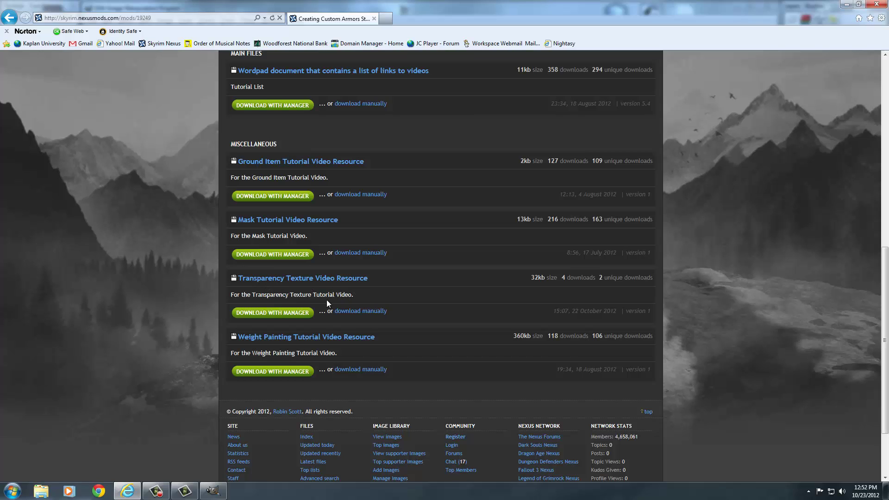
click(356, 312)
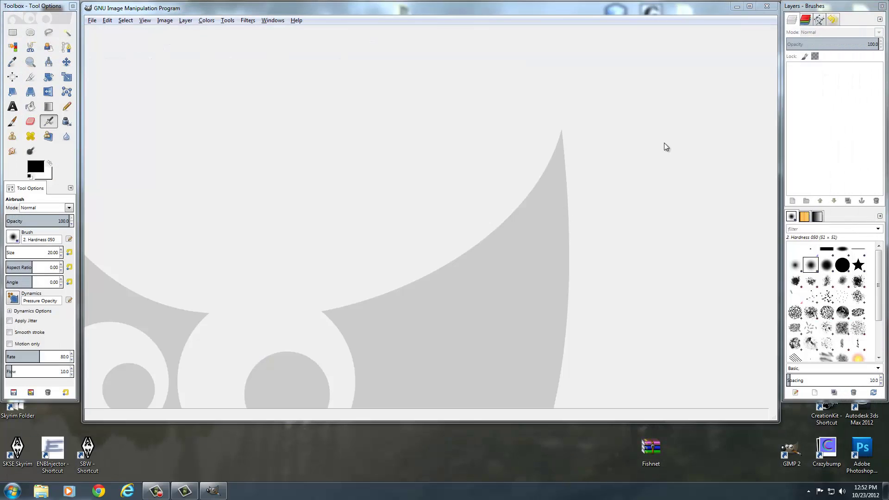
Step: Open Fishnet.rar from the desktop in WinRAR and select Fishnet.jpg
double_click(651, 449)
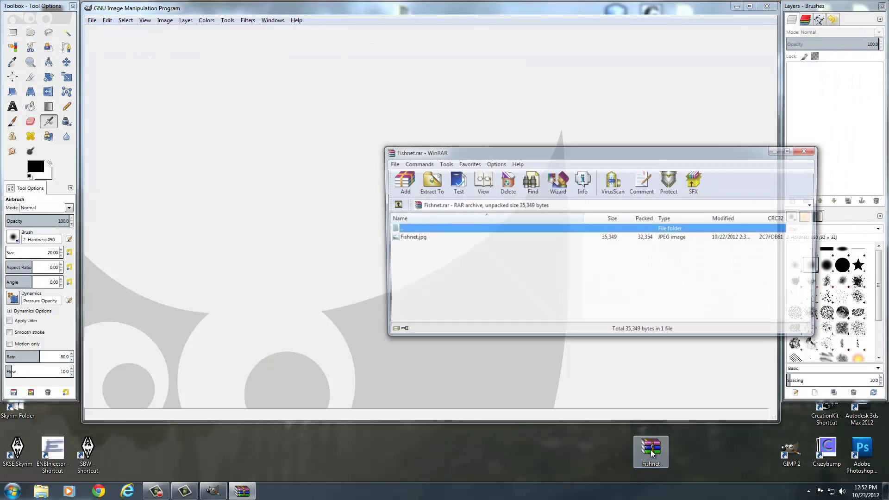
click(408, 239)
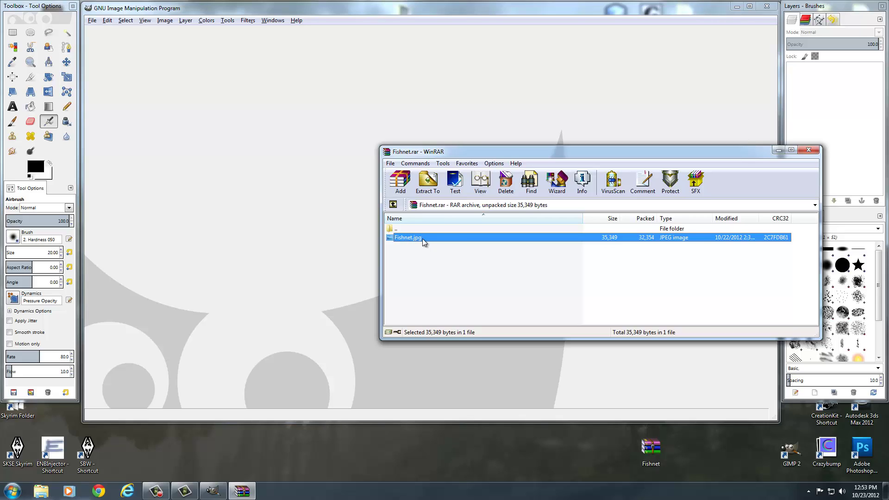
Step: Browse in Windows Explorer to the user's .gimp-2.8\patterns folder
click(11, 490)
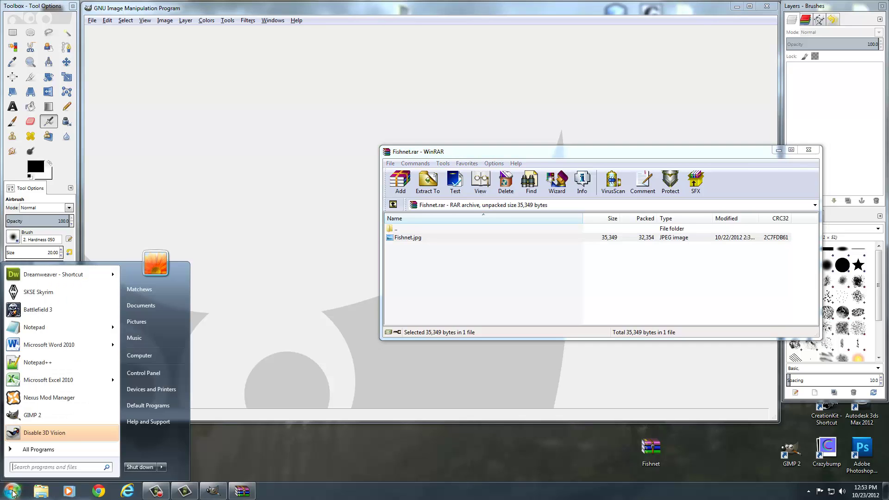
click(146, 358)
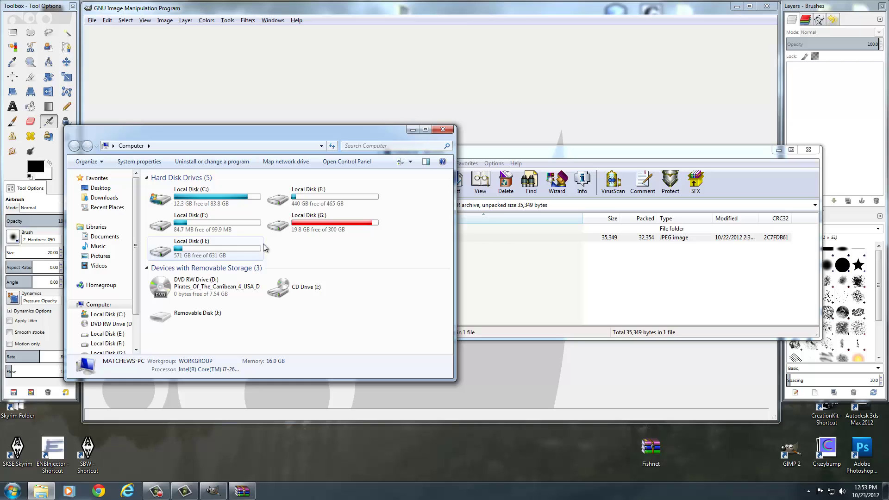
click(443, 130)
click(12, 492)
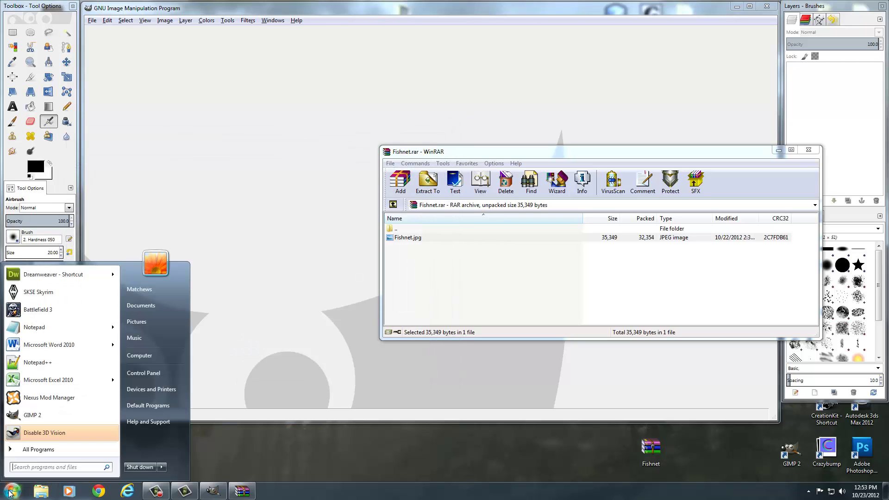
click(143, 287)
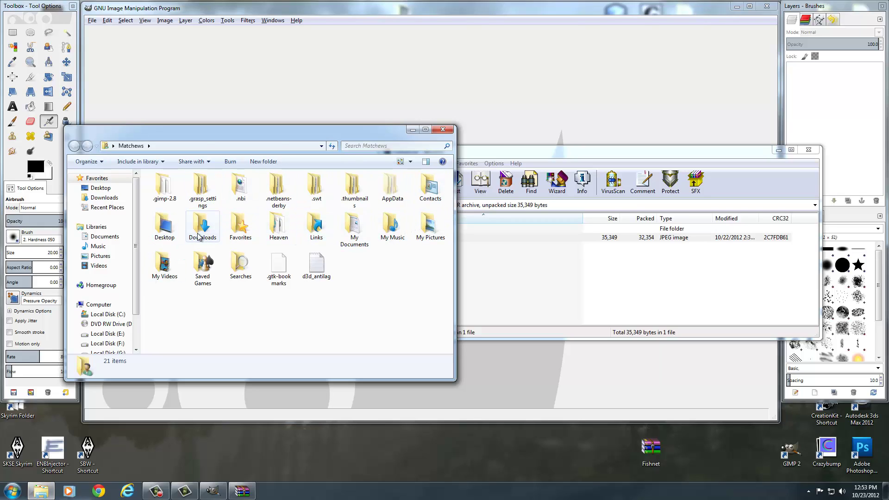
double_click(167, 196)
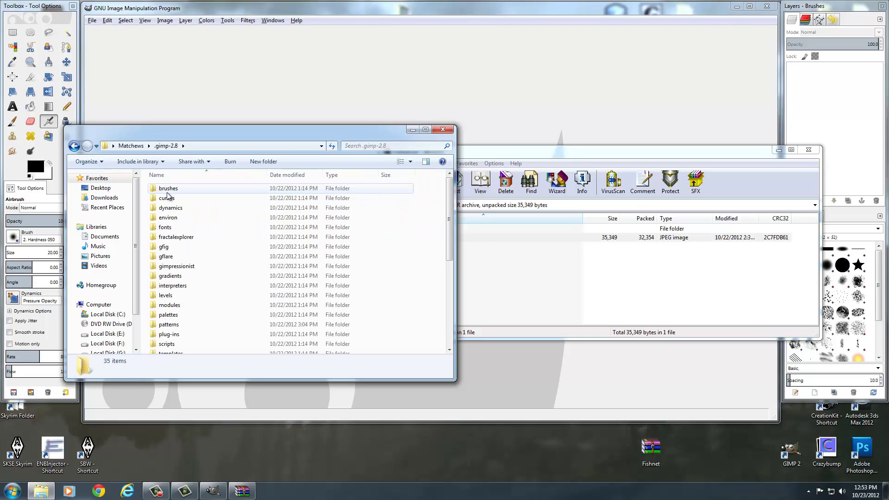
double_click(171, 326)
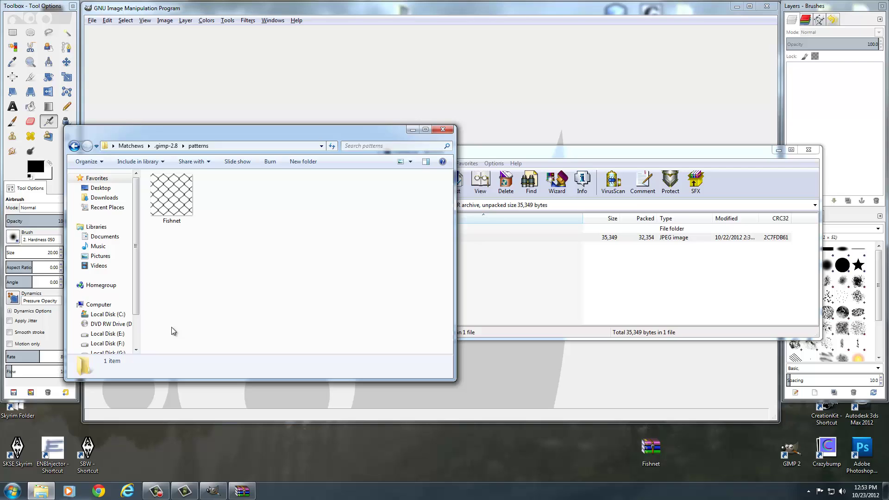
Step: Move Fishnet.jpg from WinRAR into the patterns folder, replacing the old copy, and close the archive
click(545, 238)
drag(409, 237, 253, 244)
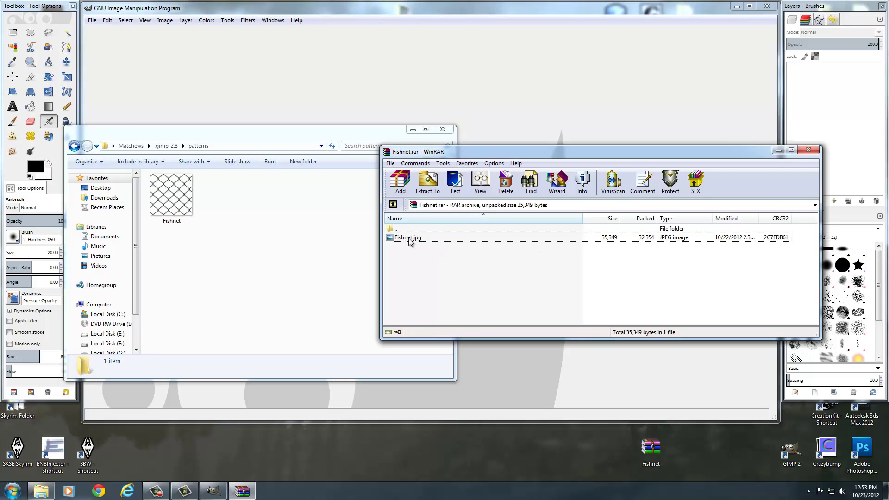
click(376, 212)
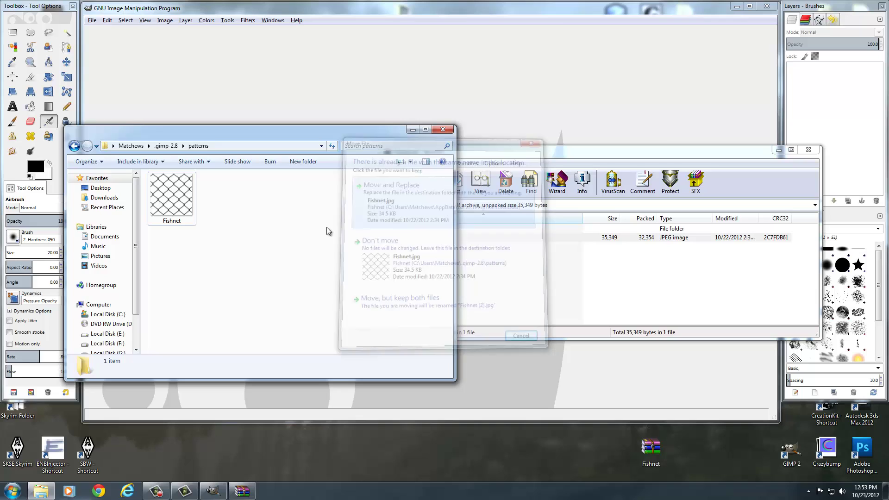
click(809, 150)
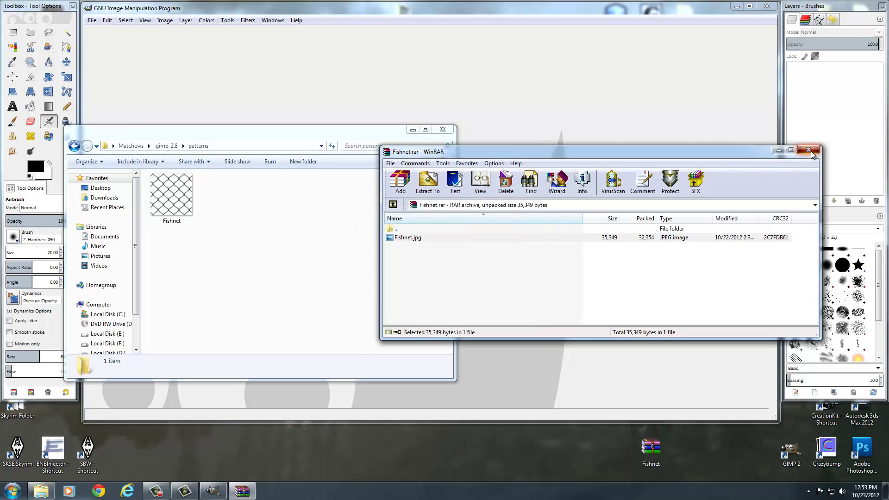
Step: Close the patterns folder and create a new 2048 × 2048 image in GIMP
click(442, 130)
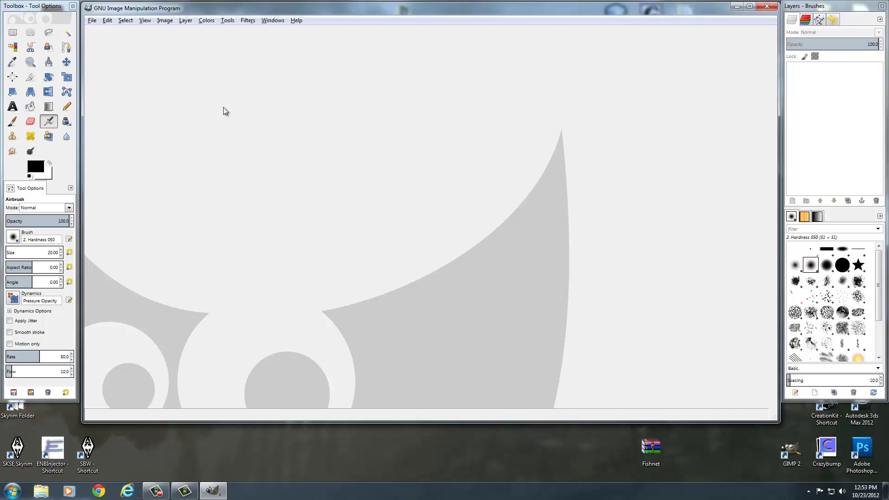
click(91, 20)
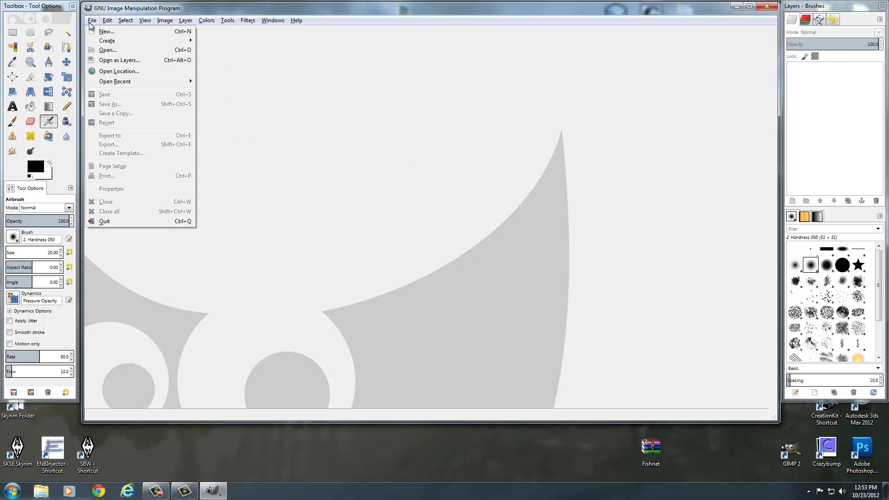
click(104, 32)
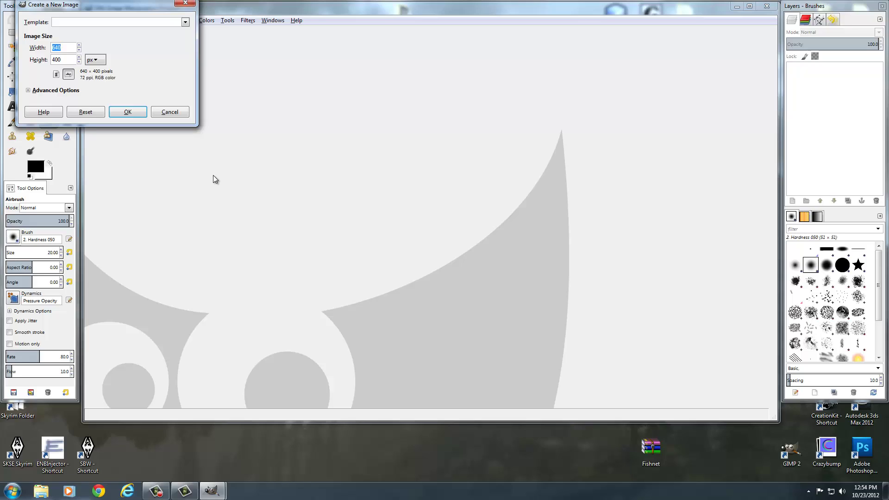
text(20)
text(48)
key(Tab)
text(20)
text(48)
click(127, 113)
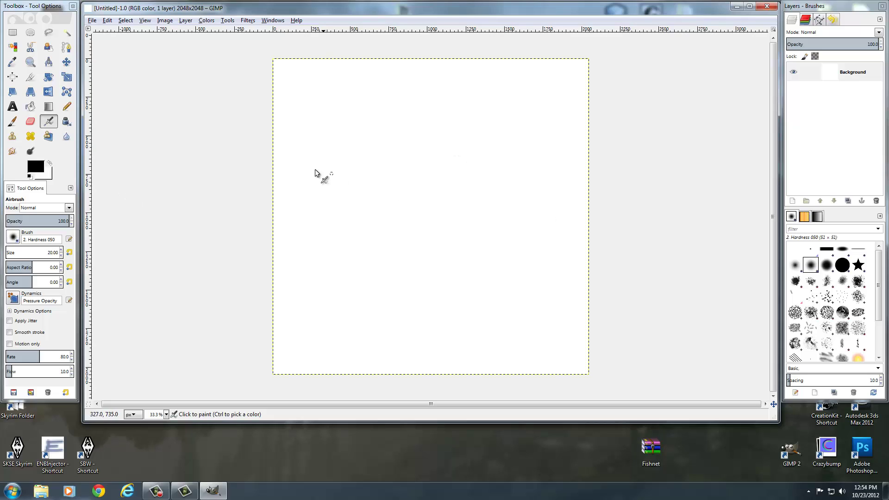
Step: Fill the canvas with the Fishnet.jpg pattern using Bucket Fill in Pattern fill mode
click(31, 108)
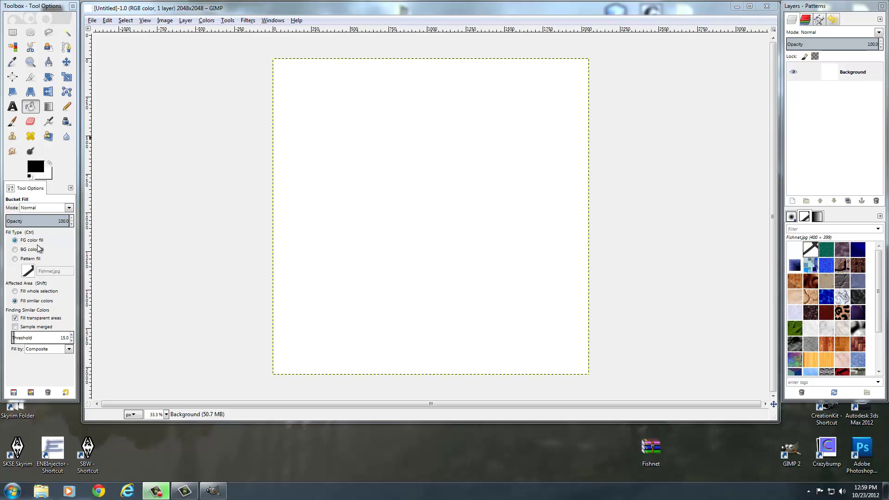
click(24, 263)
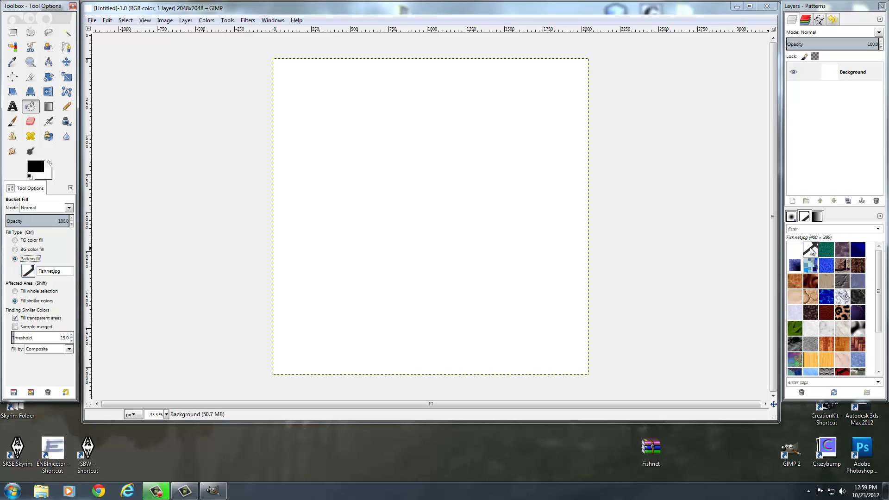
click(831, 249)
click(830, 265)
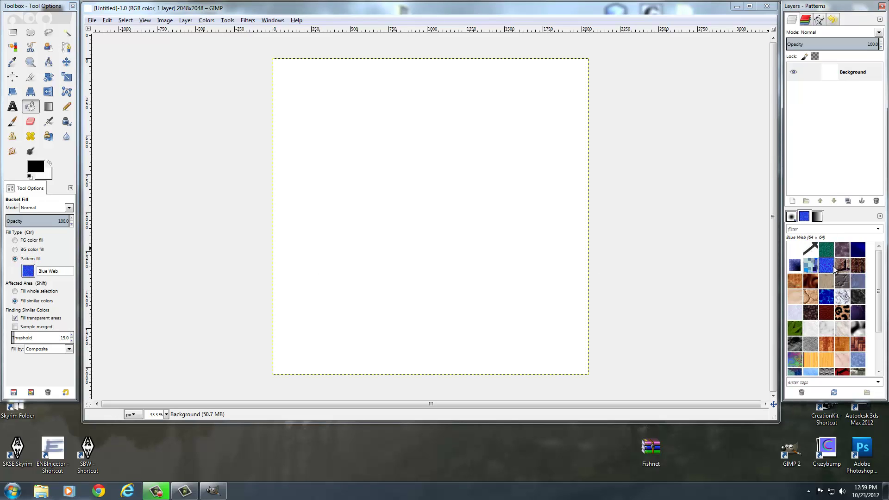
click(815, 249)
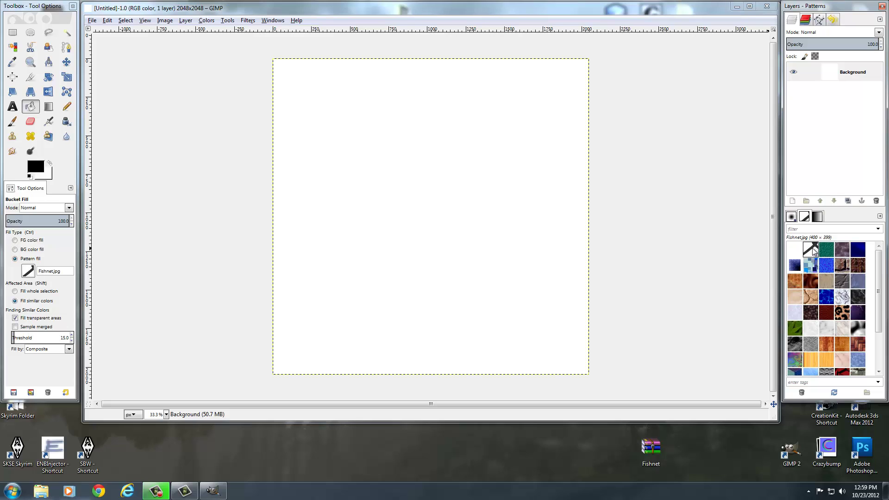
click(359, 203)
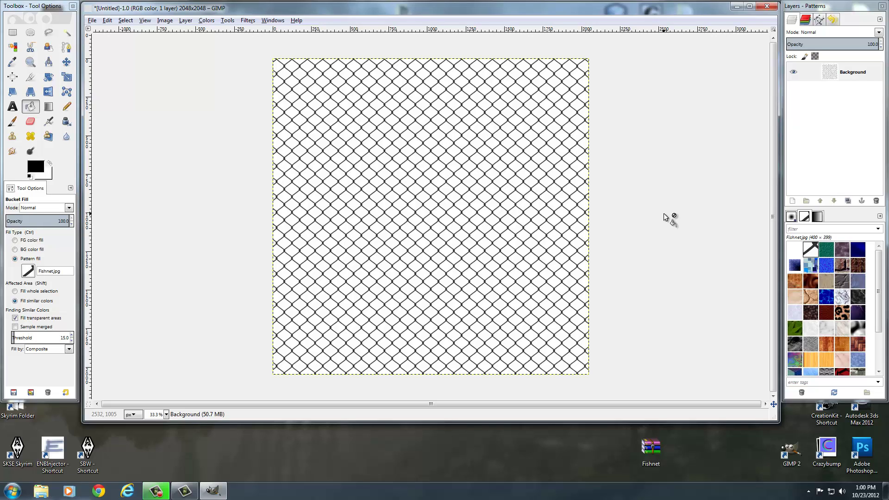
Step: Copy the Background fishnet and paste it as a new layer
click(14, 35)
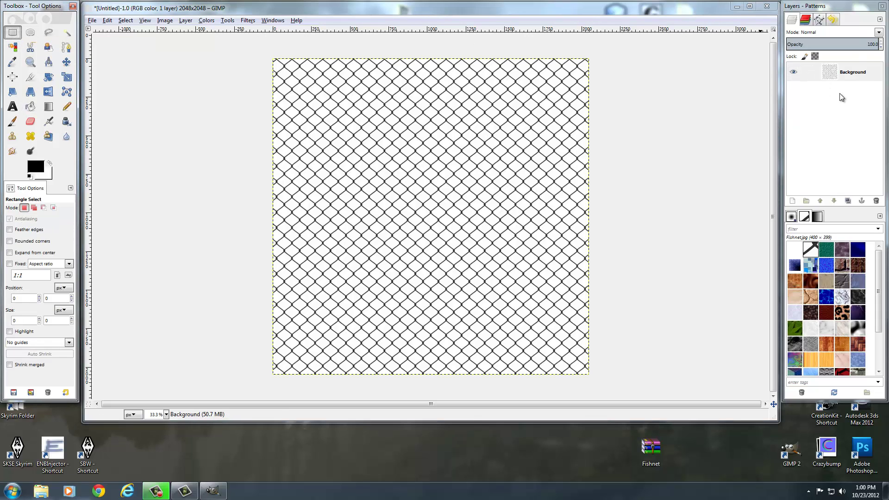
click(855, 74)
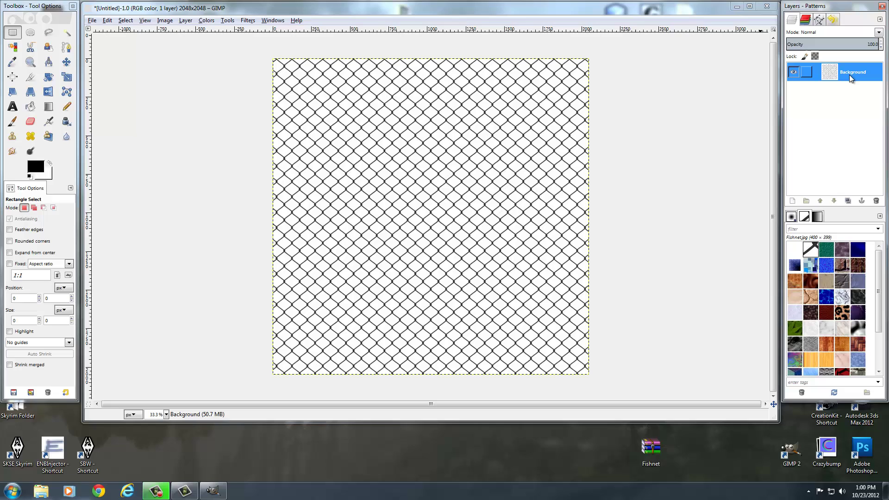
key(ctrl+c)
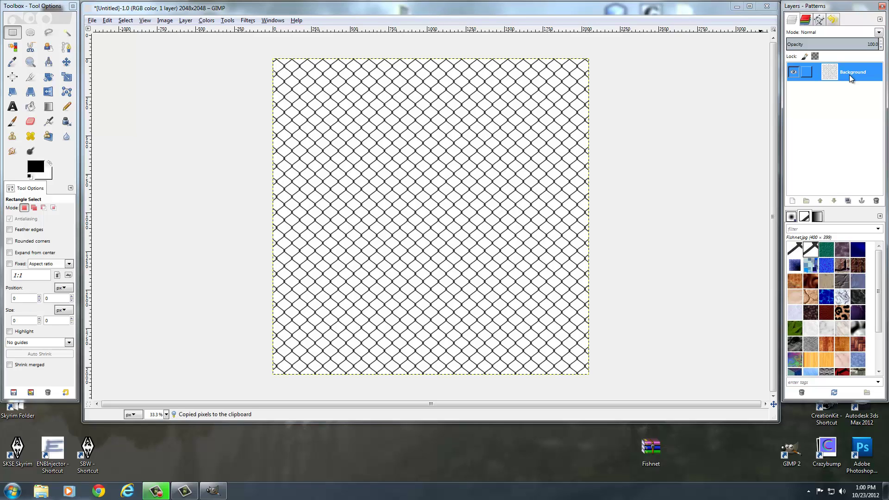
key(ctrl+v)
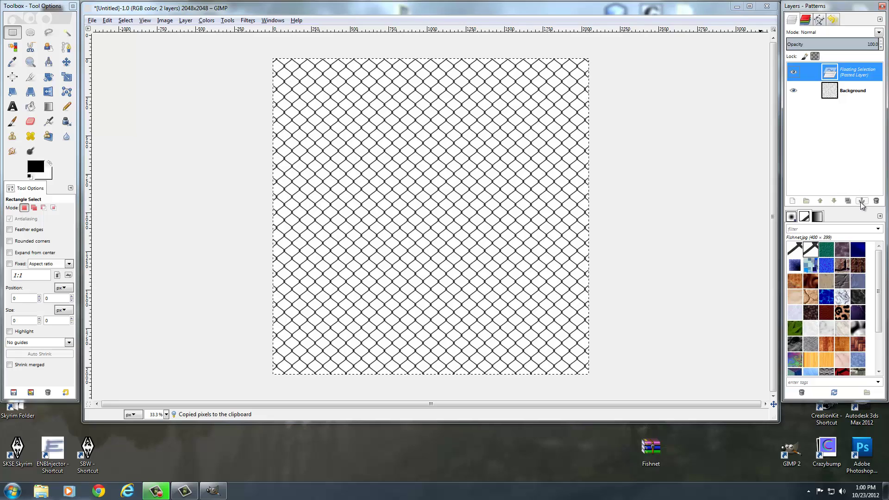
right_click(841, 77)
click(755, 92)
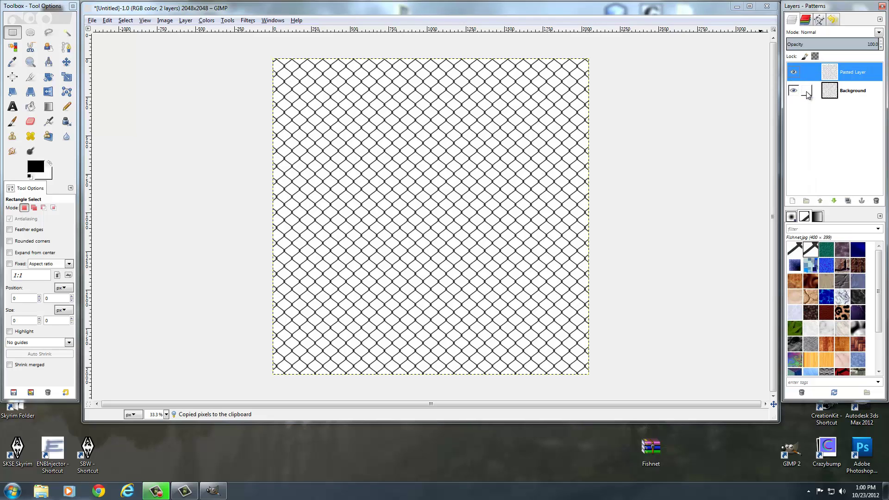
Step: Invert Pasted Layer to white mesh on black, then toggle its visibility to compare
right_click(848, 71)
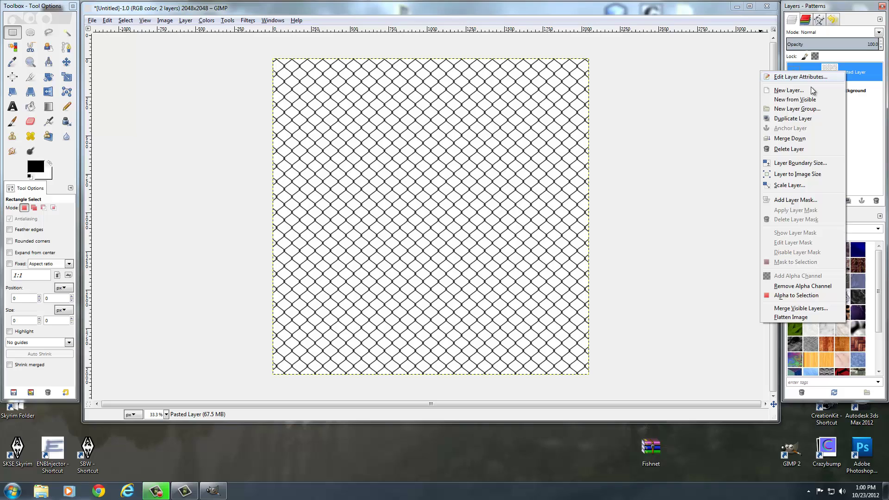
click(846, 90)
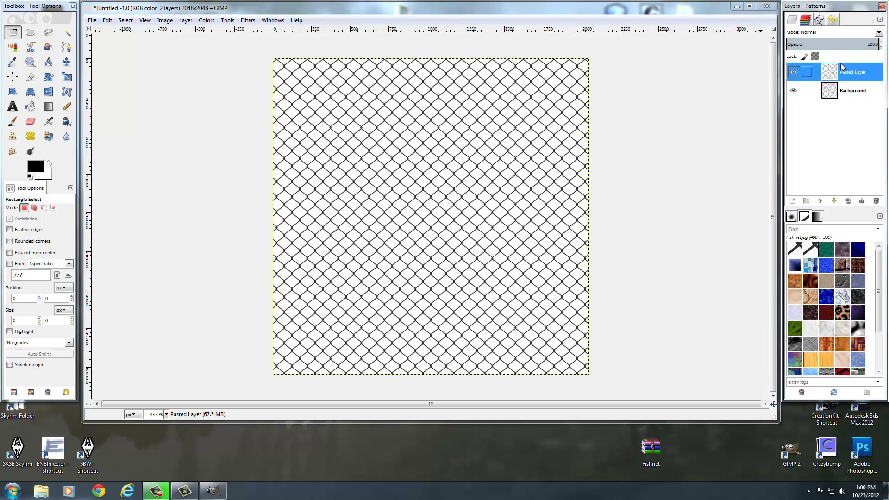
click(844, 75)
click(203, 22)
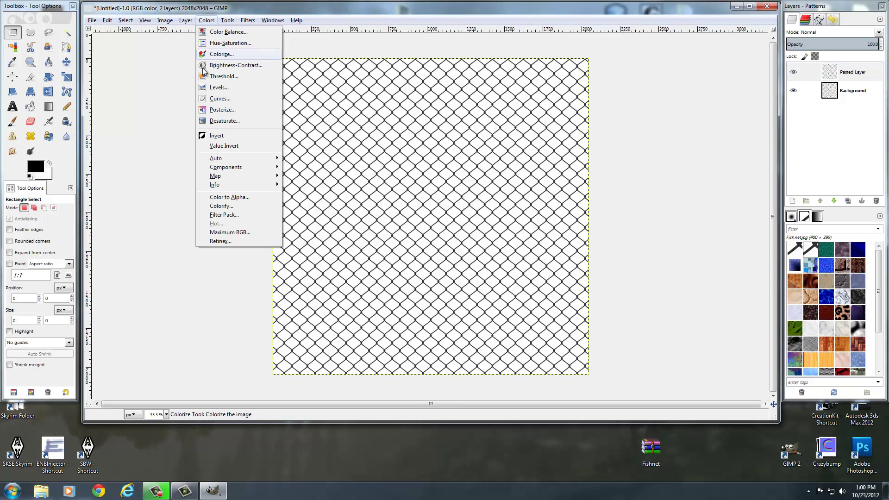
click(215, 136)
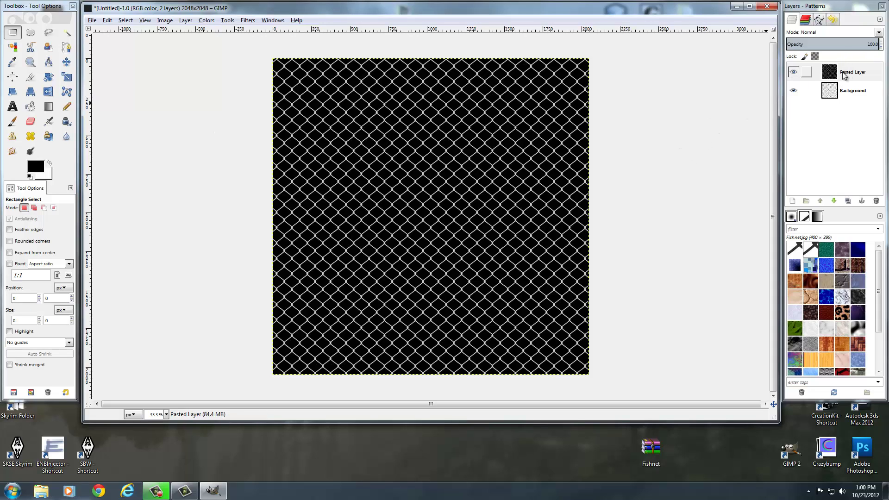
click(852, 93)
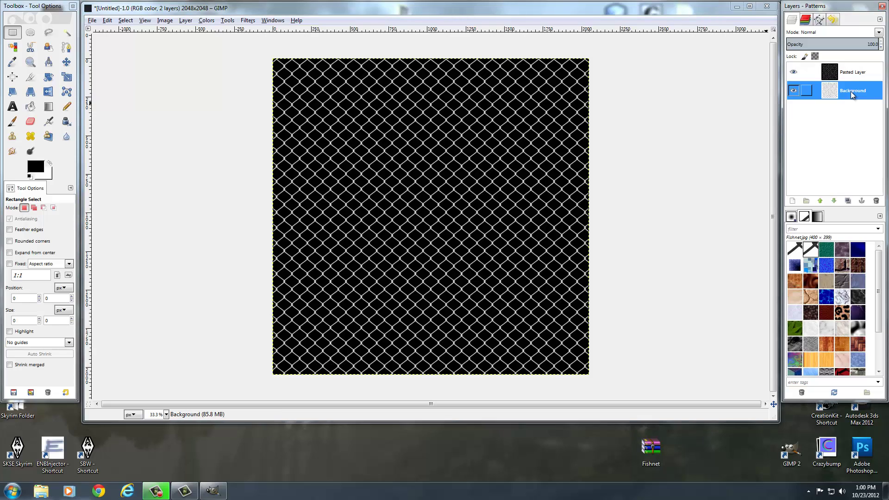
click(794, 71)
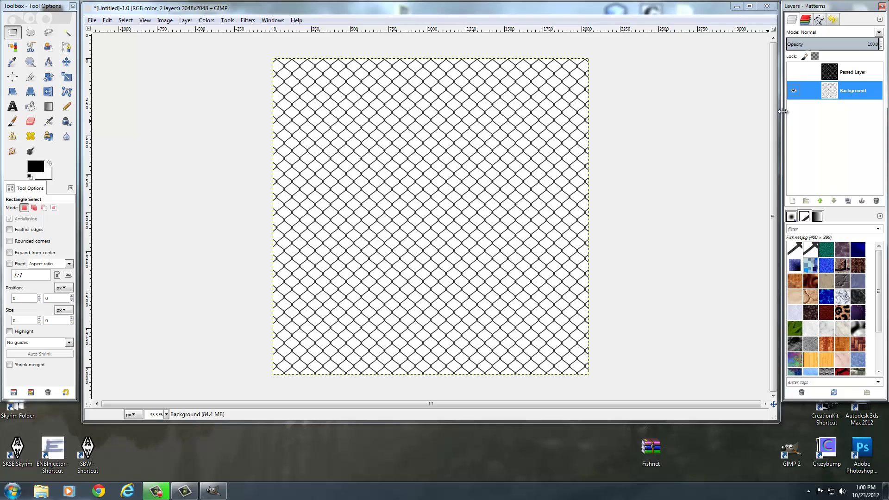
click(794, 71)
click(853, 77)
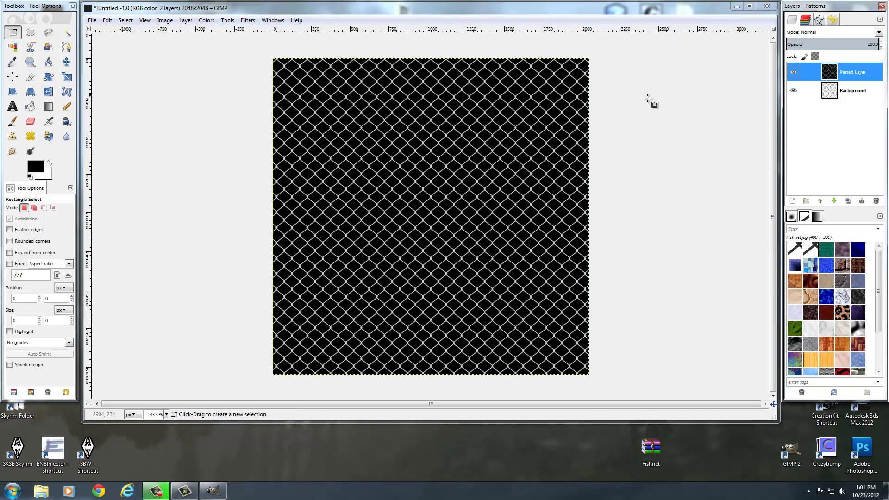
click(859, 95)
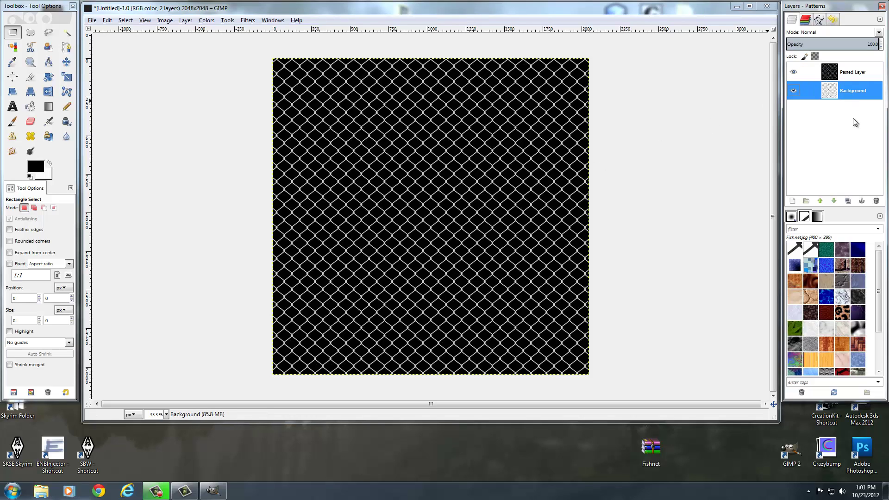
right_click(831, 94)
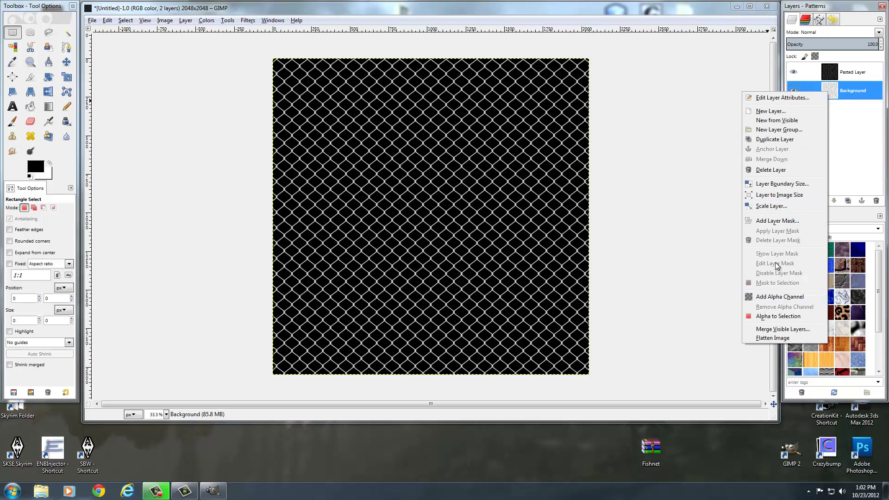
Step: Add a White (full opacity) layer mask to Background, then select Pasted Layer
click(775, 220)
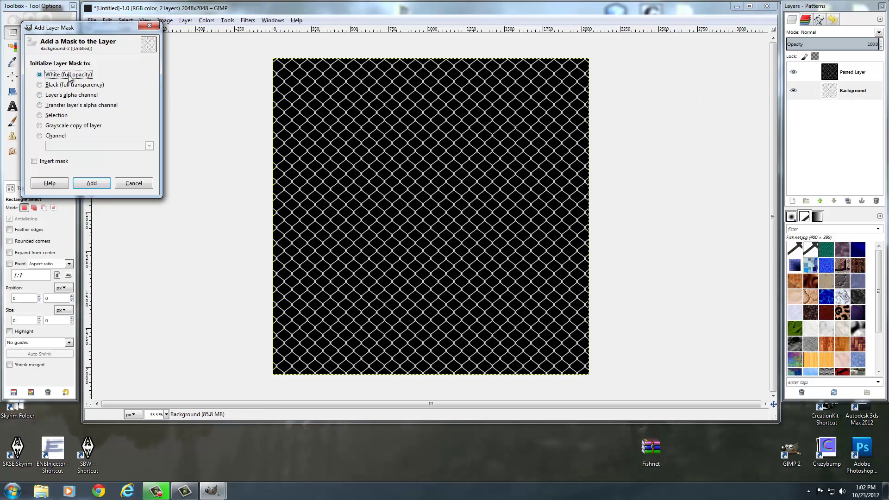
click(97, 184)
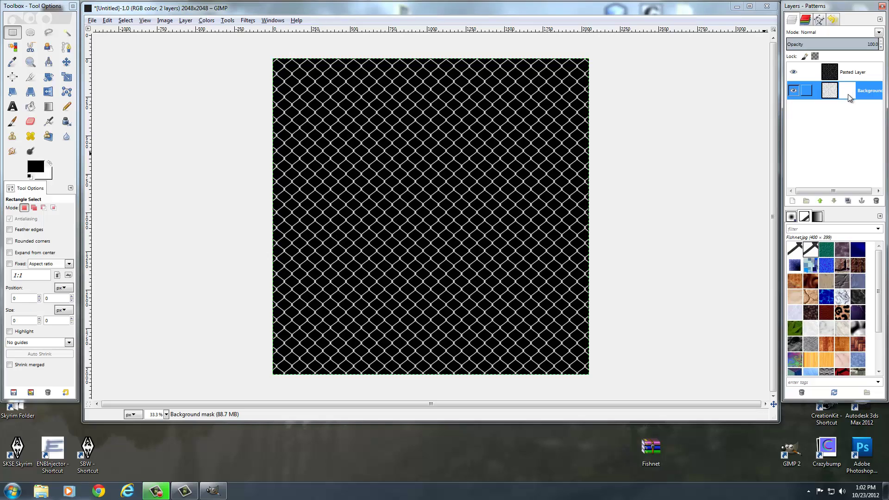
click(846, 73)
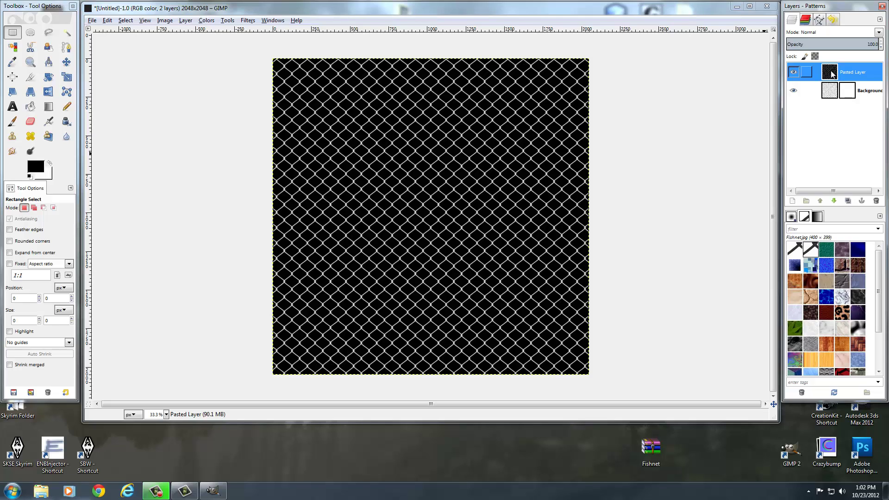
Step: Copy Pasted Layer, paste it into Background's layer mask, and anchor it
double_click(832, 73)
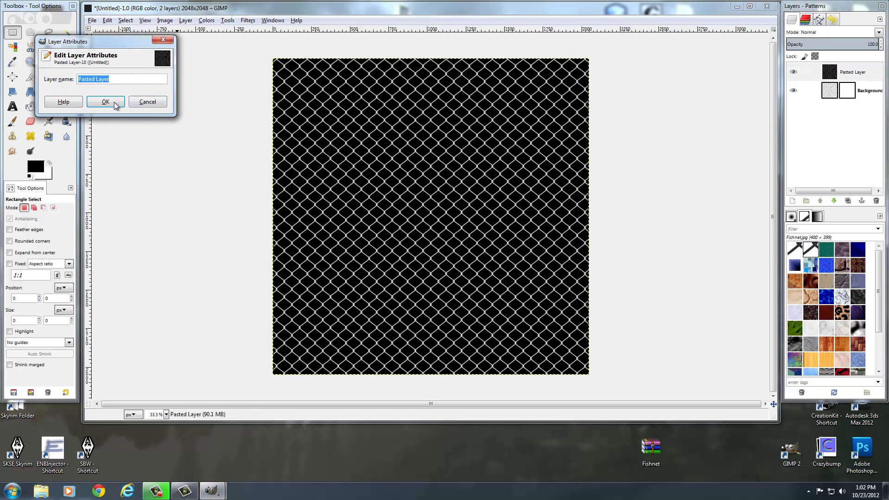
click(143, 104)
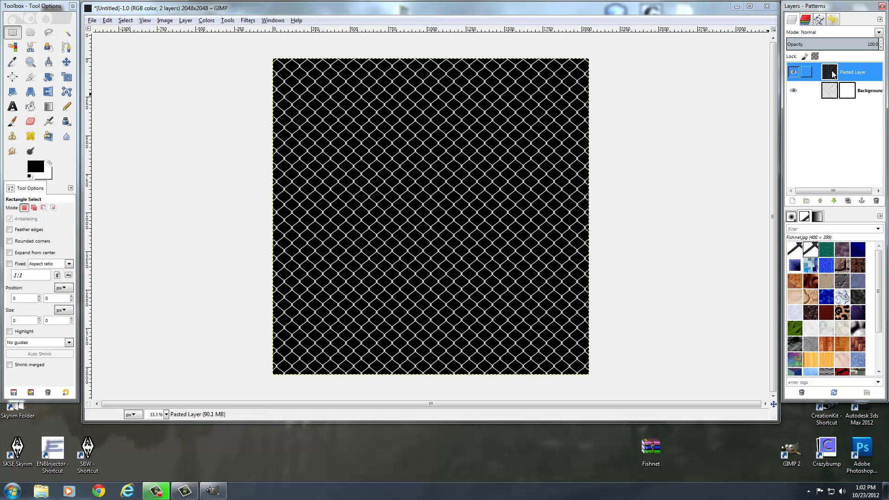
key(ctrl+c)
click(850, 93)
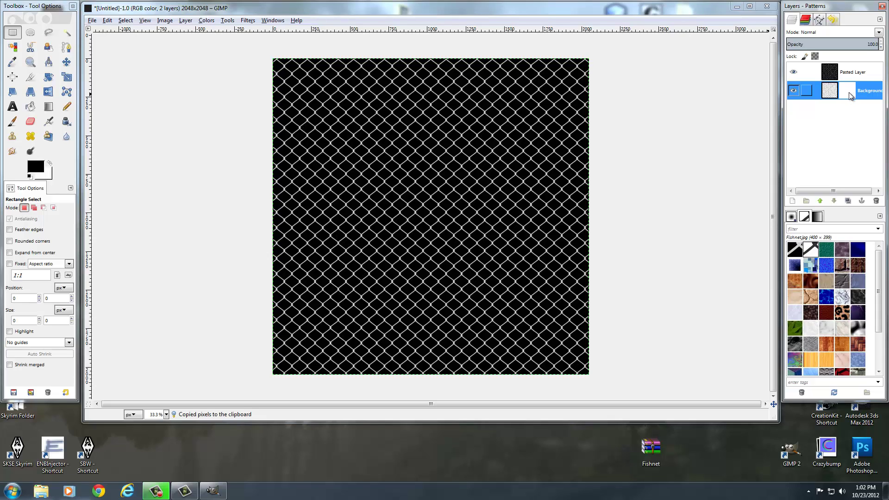
key(ctrl+v)
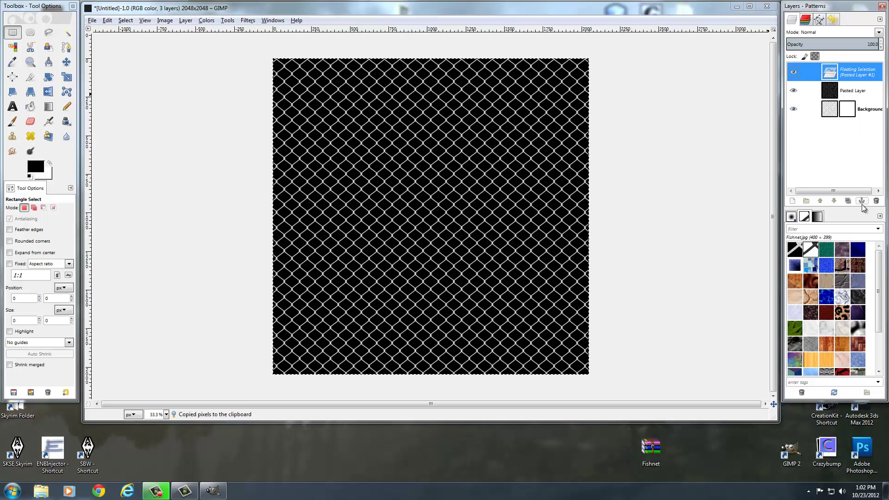
click(862, 202)
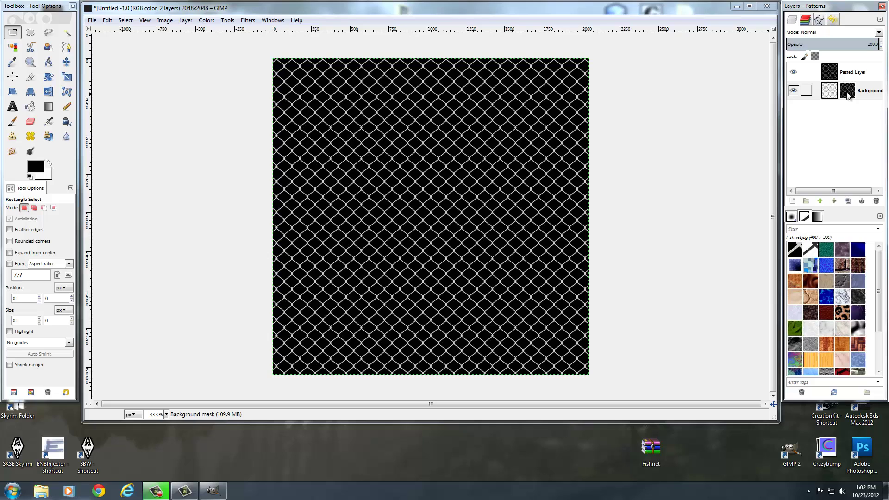
click(849, 75)
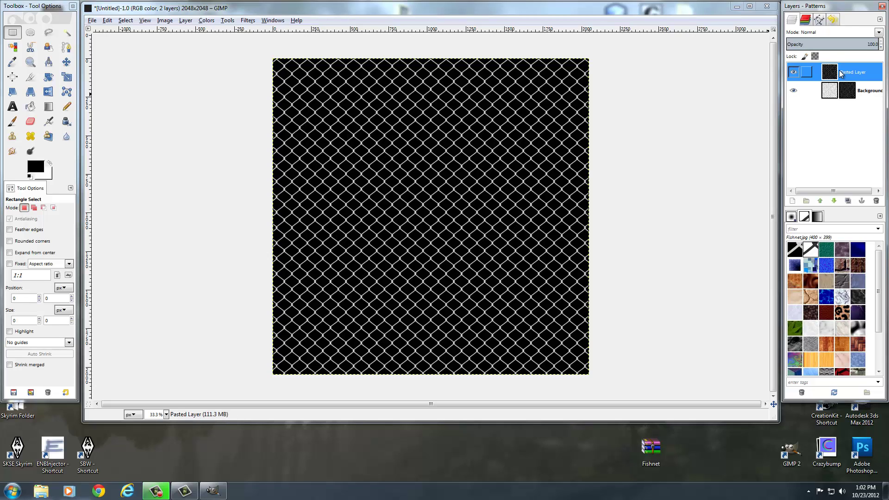
Step: Delete Pasted Layer and apply Background's layer mask permanently
right_click(839, 73)
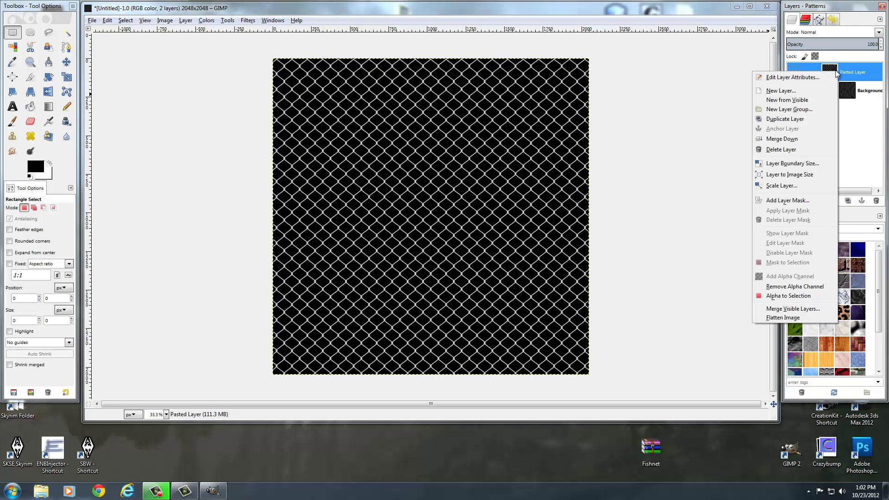
click(782, 149)
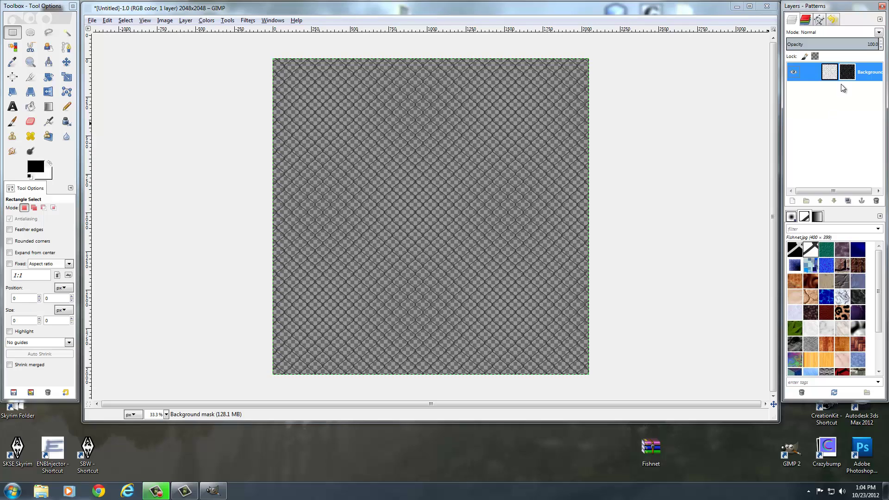
click(843, 78)
right_click(843, 78)
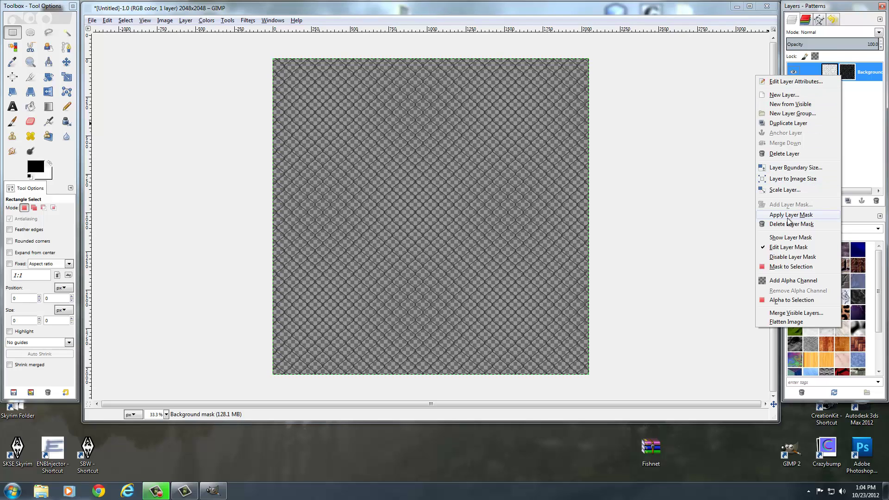
click(805, 216)
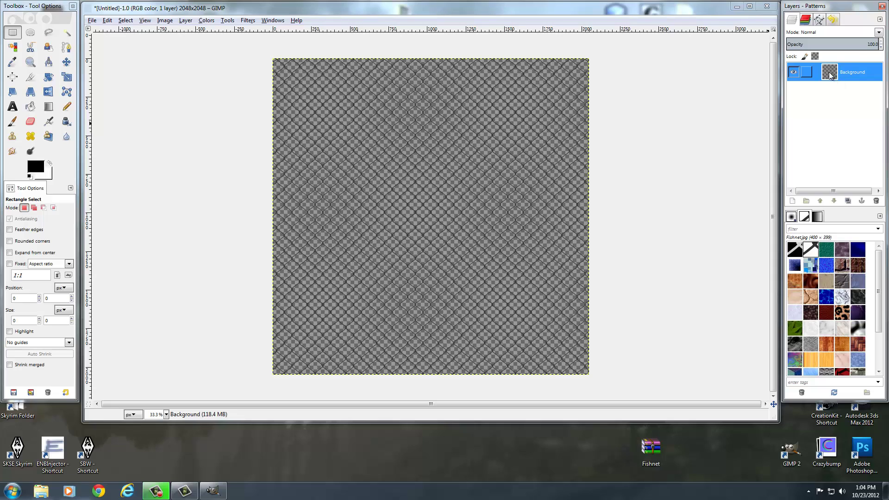
Step: Export the image as fishnet_d.dds into the Desktop folder
click(93, 21)
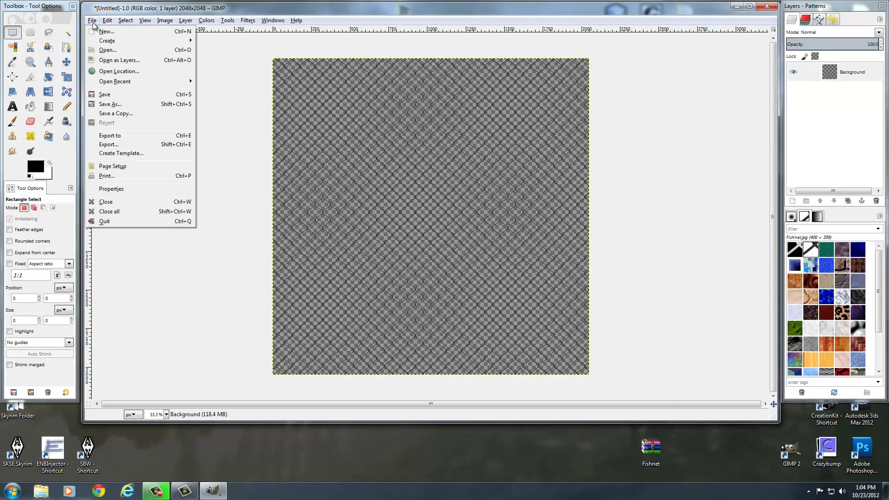
click(115, 146)
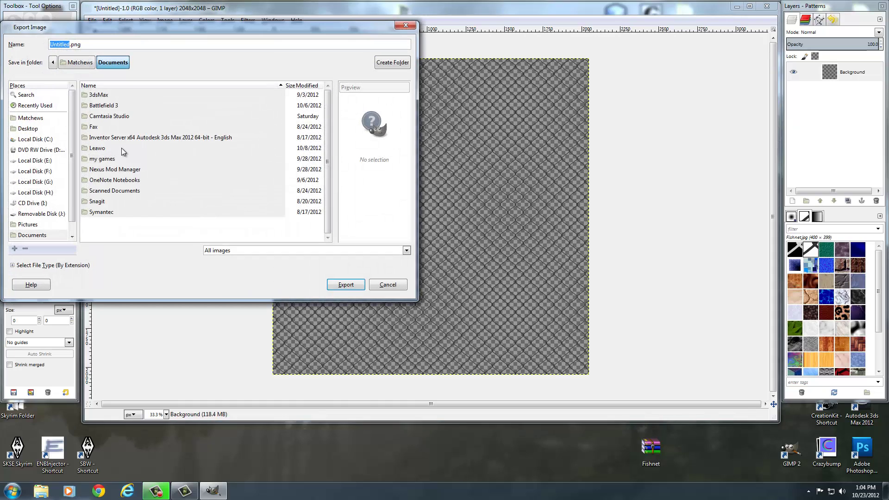
click(51, 45)
drag(80, 46, 9, 51)
text(fishnet_)
text(d)
text(.dds)
click(34, 130)
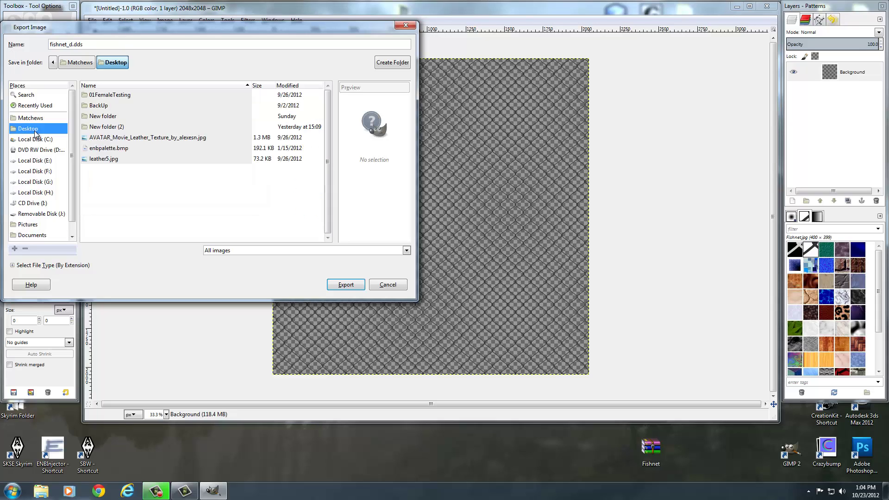
click(346, 285)
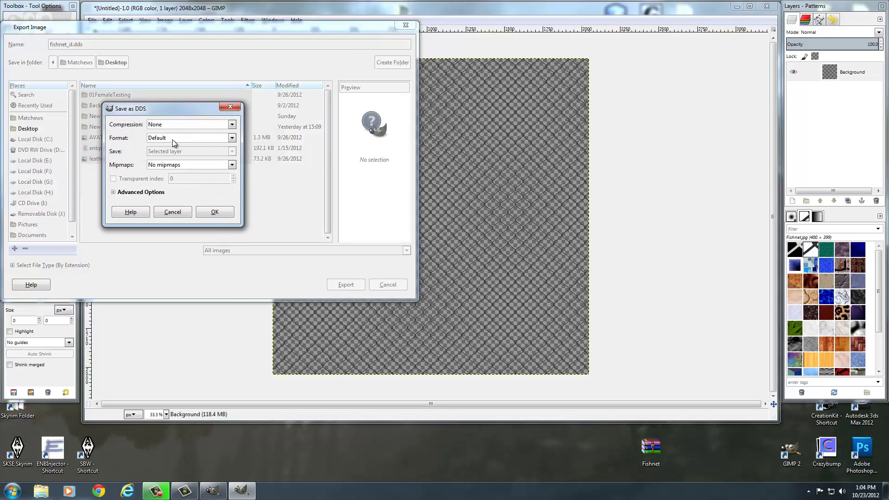
Step: Save fishnet_d.dds as uncompressed RGBA8 with generated mipmaps
click(172, 140)
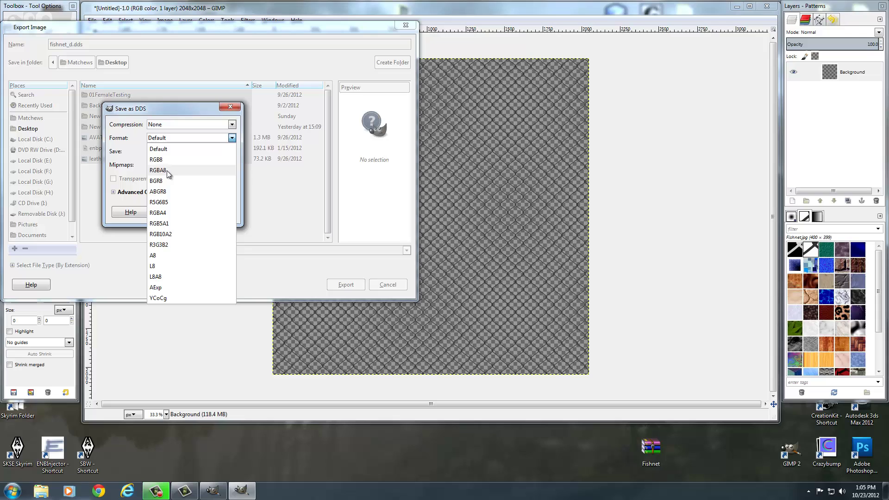
click(167, 170)
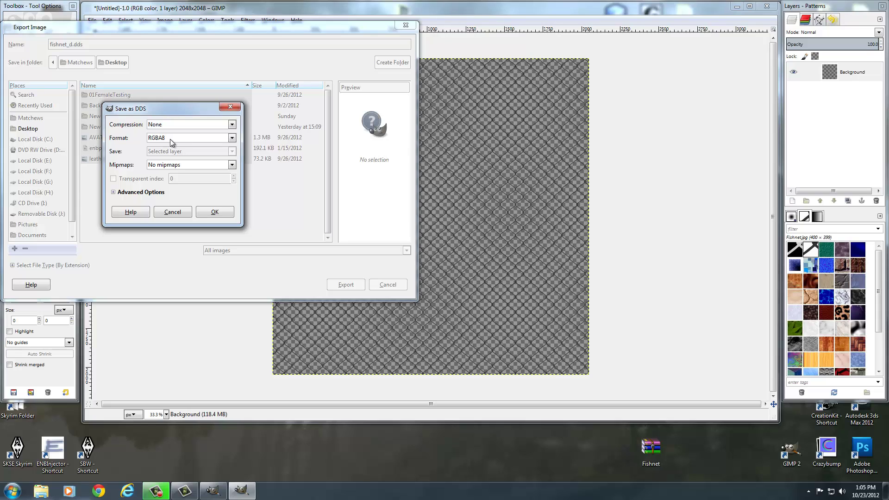
click(159, 168)
click(214, 212)
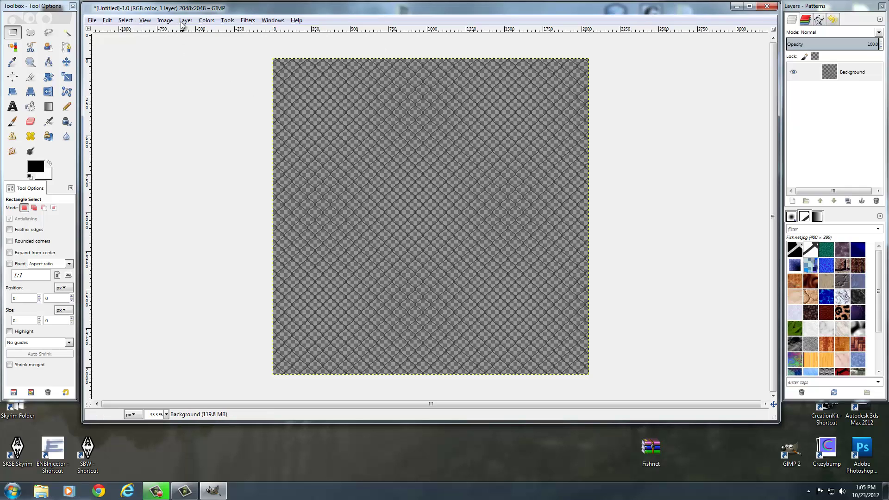
Step: Desaturate the fishnet texture to greyscale
click(185, 21)
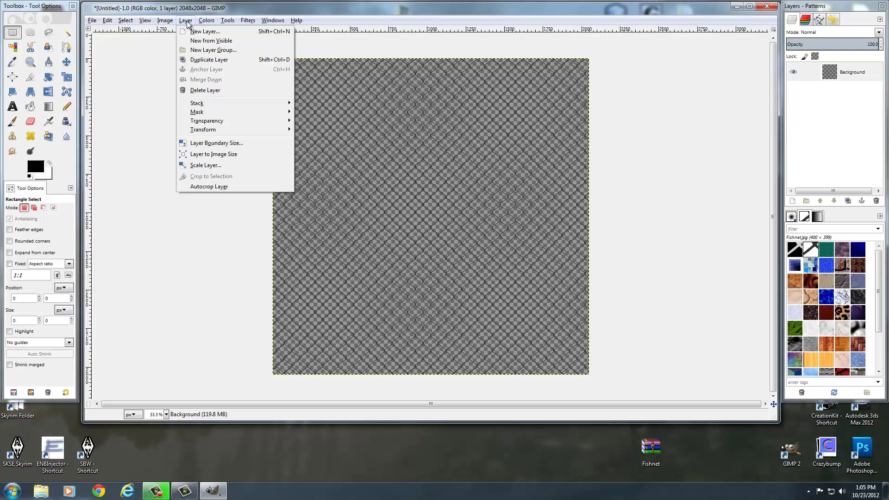
click(230, 118)
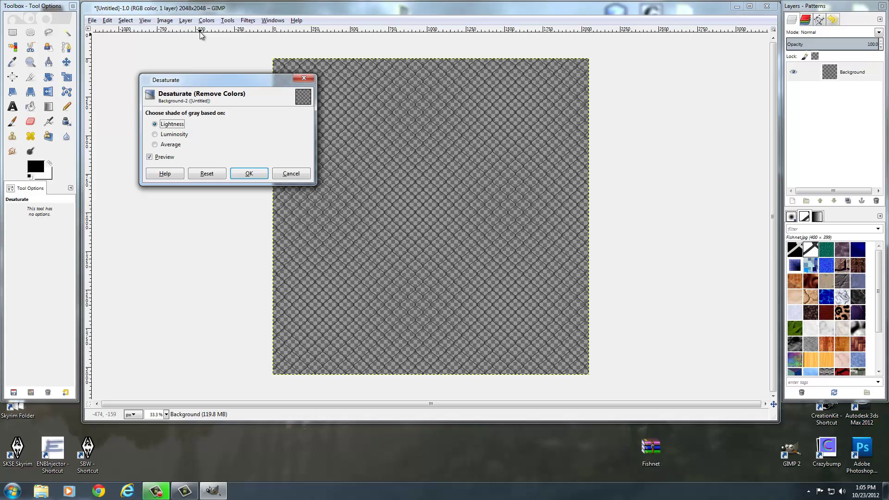
click(248, 173)
Step: Open the Filters > Map > Normalmap filter from the canvas context menu
click(206, 20)
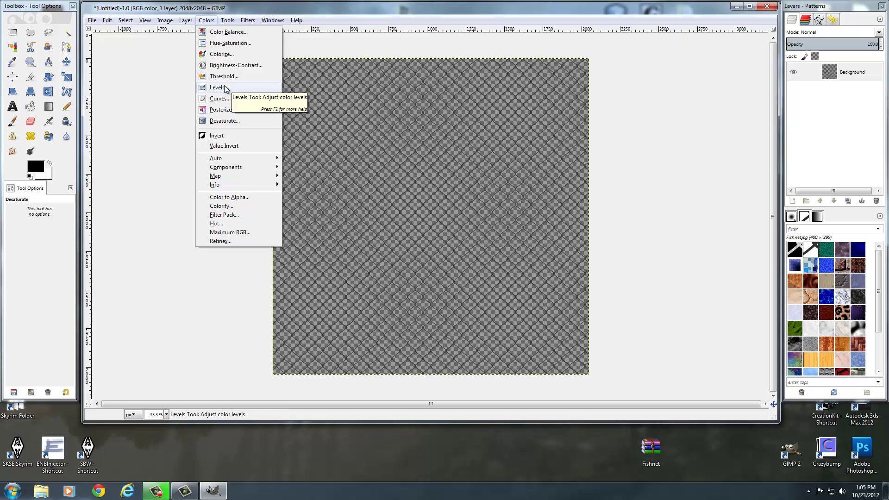
click(347, 135)
right_click(349, 134)
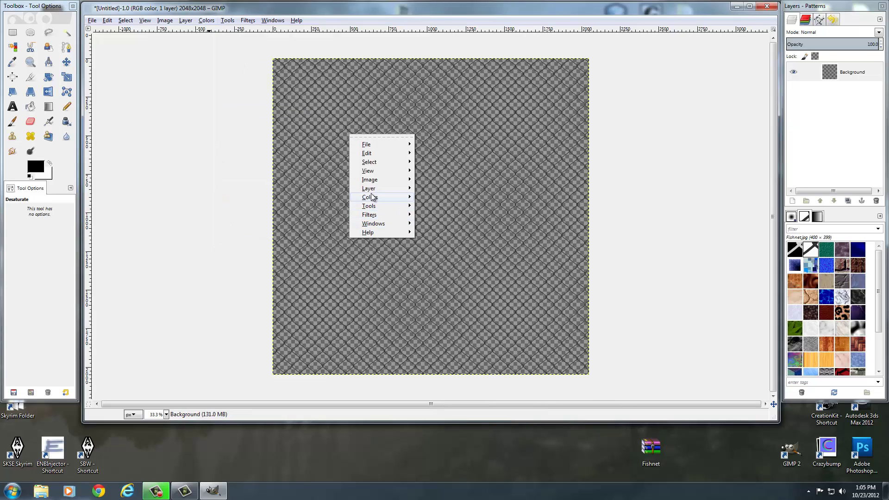
mouse_move(369, 215)
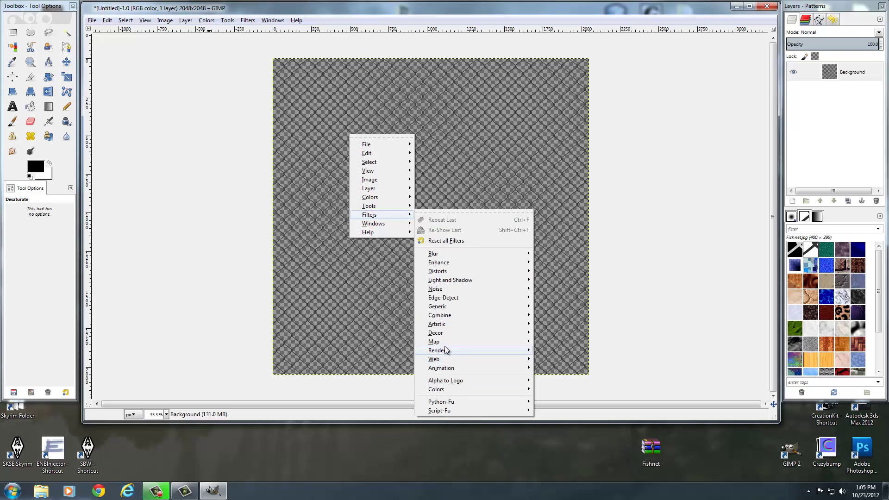
mouse_move(434, 342)
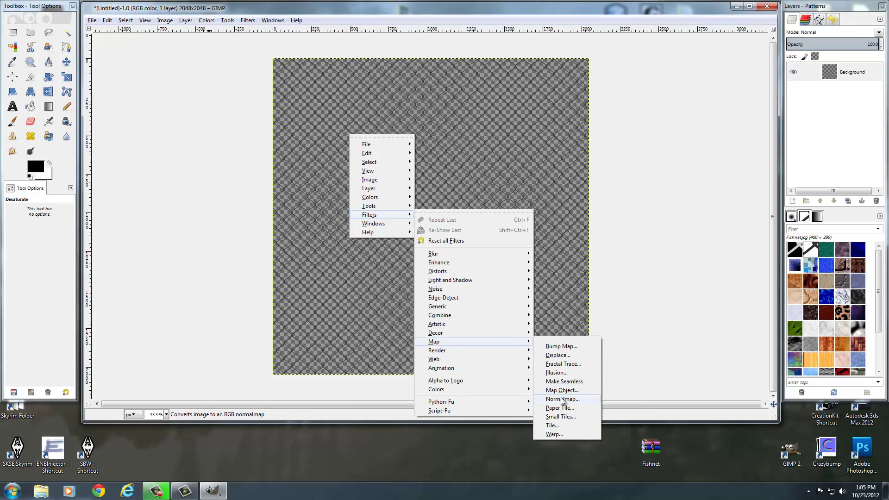
click(562, 399)
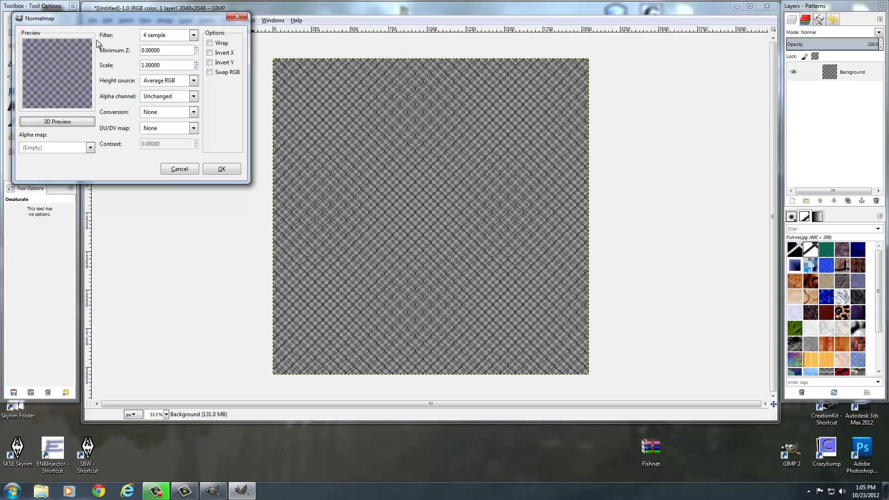
Step: Generate the normal map with a 9x9 filter, Wrap enabled and scale 3
click(192, 36)
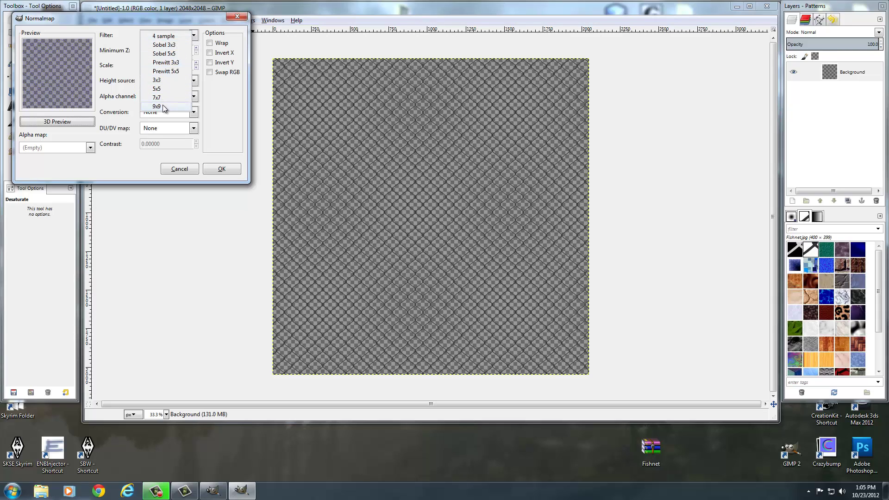
click(164, 106)
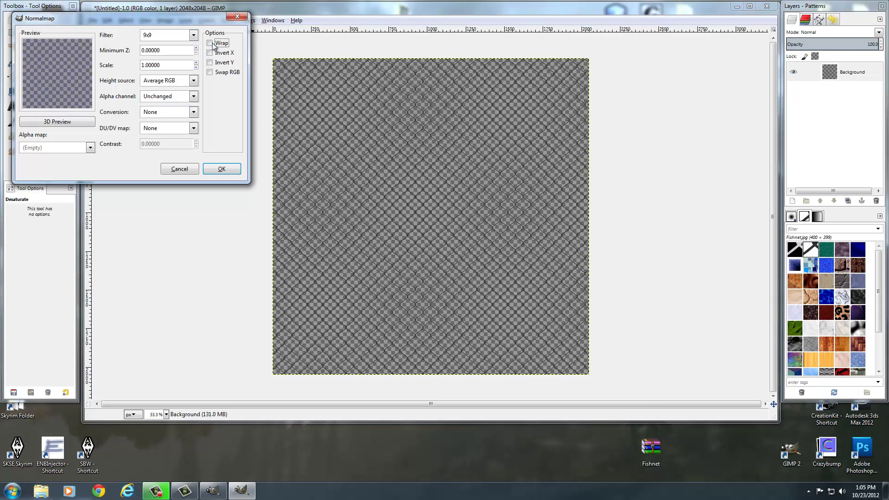
click(211, 44)
double_click(196, 62)
click(223, 170)
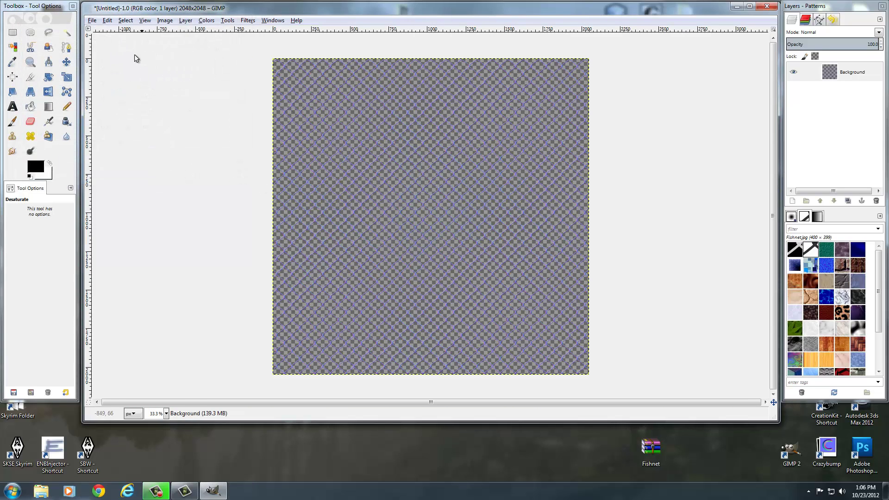
Step: Export the normal map to the Desktop under the name fishnet_n.dds
click(93, 22)
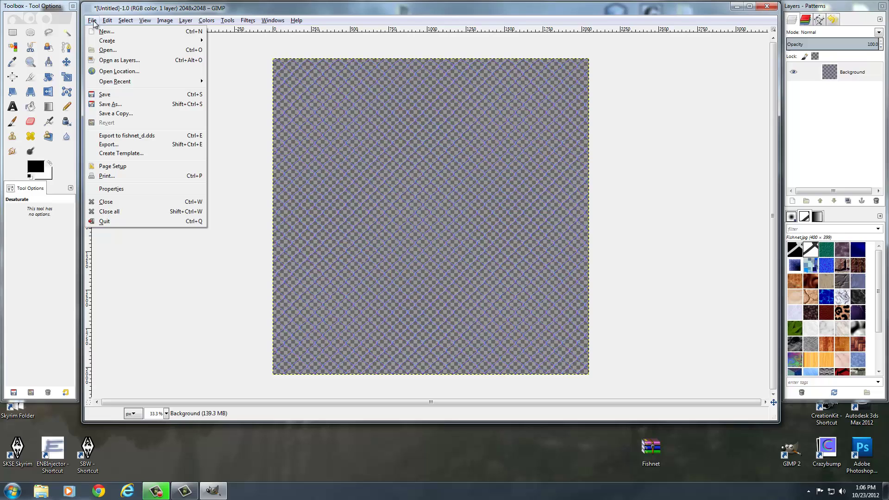
click(113, 145)
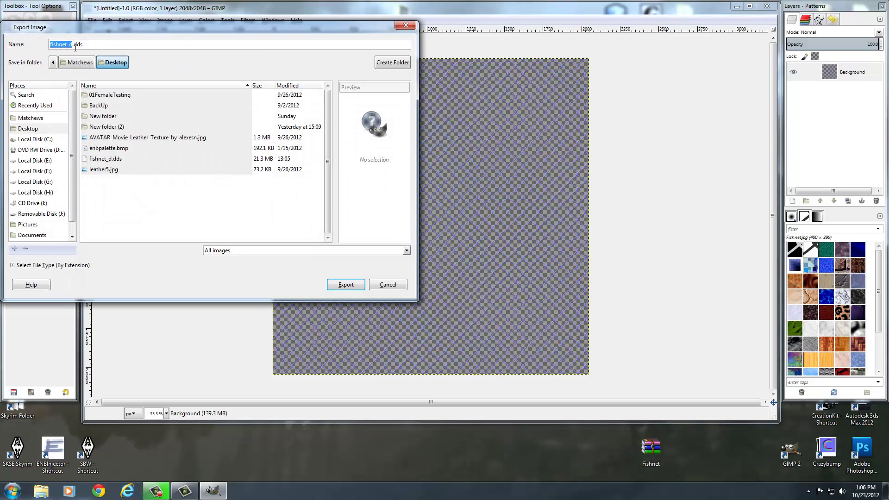
click(77, 44)
key(BackSpace)
text(n)
click(352, 290)
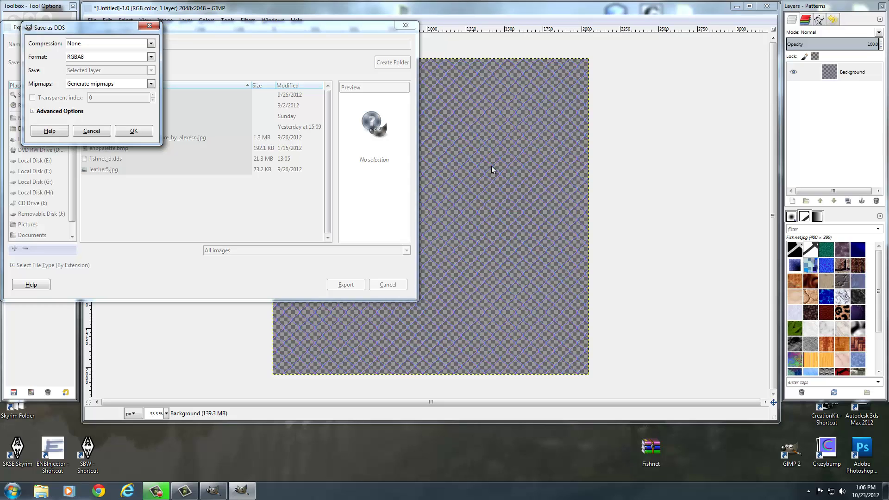
Step: Save fishnet_n.dds as RGB8 with mipmaps, then close GIMP
click(91, 61)
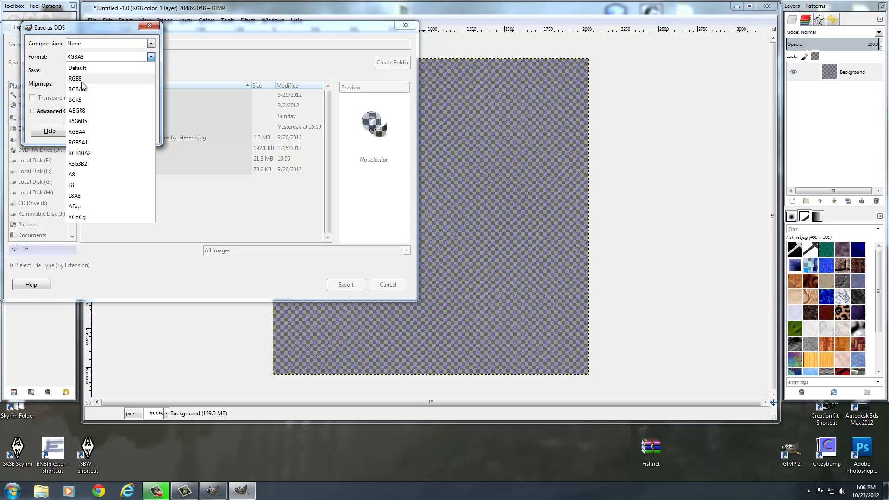
click(82, 78)
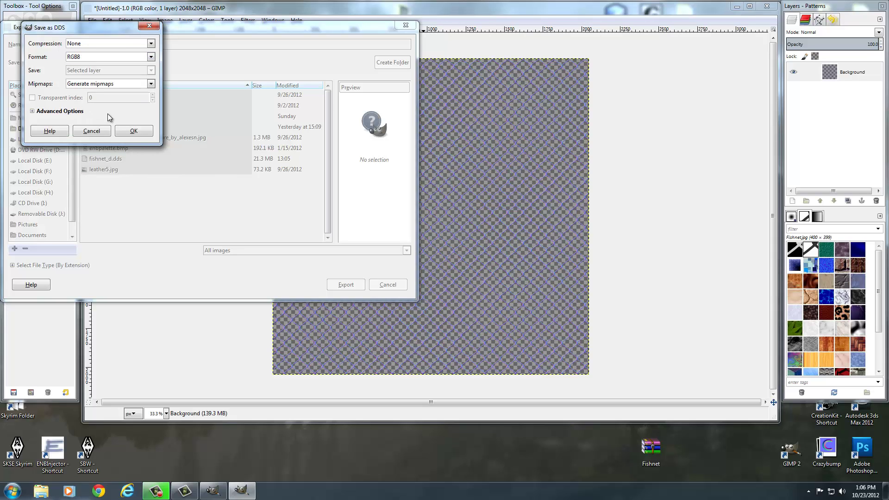
click(124, 132)
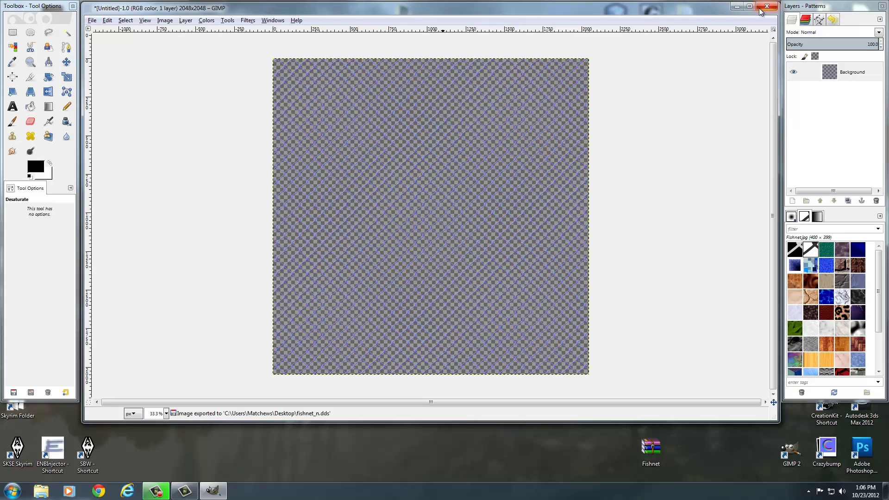
click(737, 7)
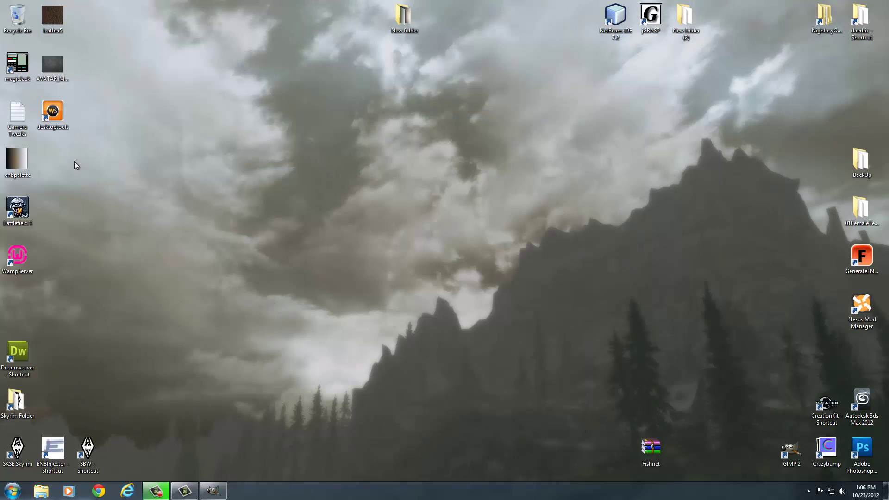
click(11, 491)
Step: Select fishnet_n.dds and fishnet_d.dds on the Desktop, then open the NightasyOoLaLa shortcut
click(143, 356)
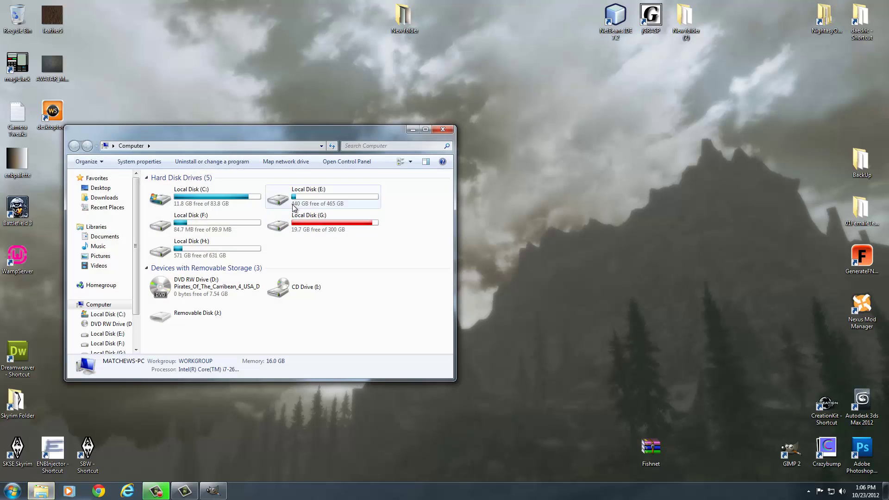
click(100, 188)
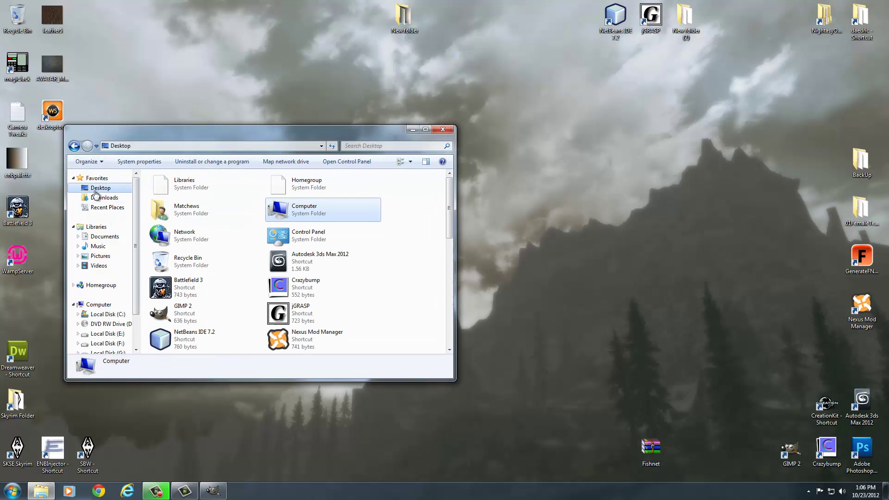
mouse_move(448, 204)
mouse_down()
mouse_move(473, 318)
mouse_move(461, 273)
mouse_move(462, 292)
mouse_up()
click(303, 298)
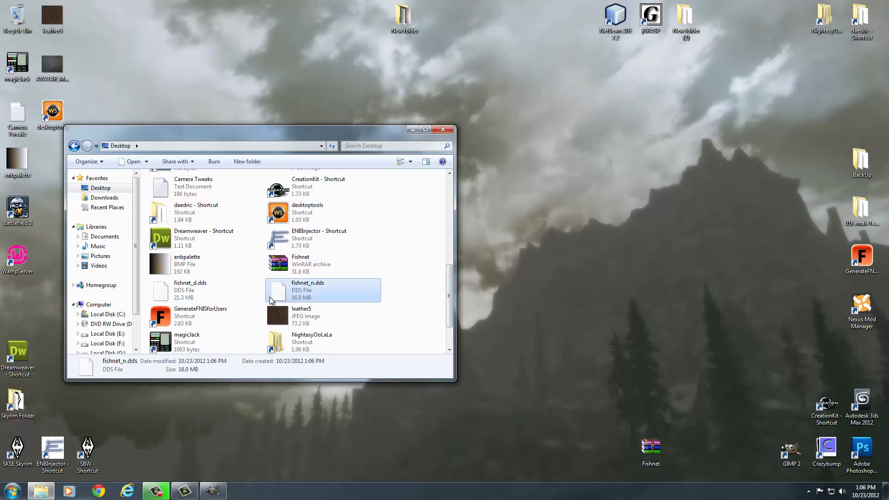
ctrl+click(178, 298)
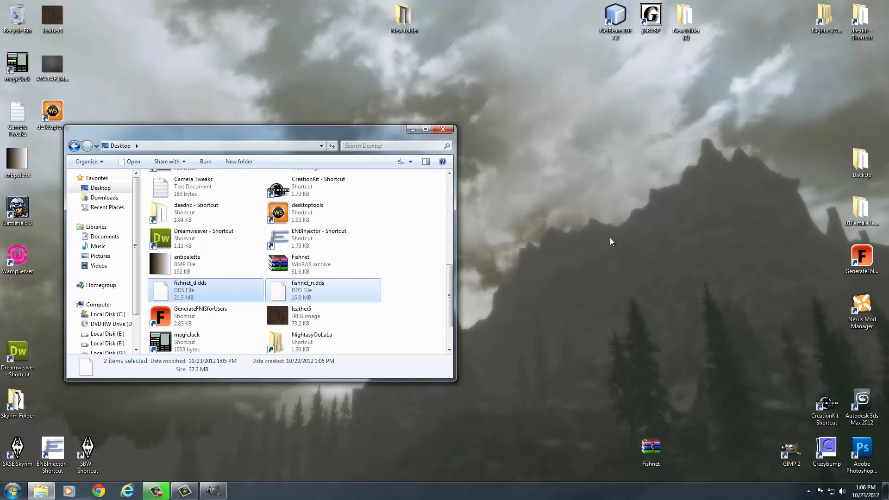
double_click(824, 17)
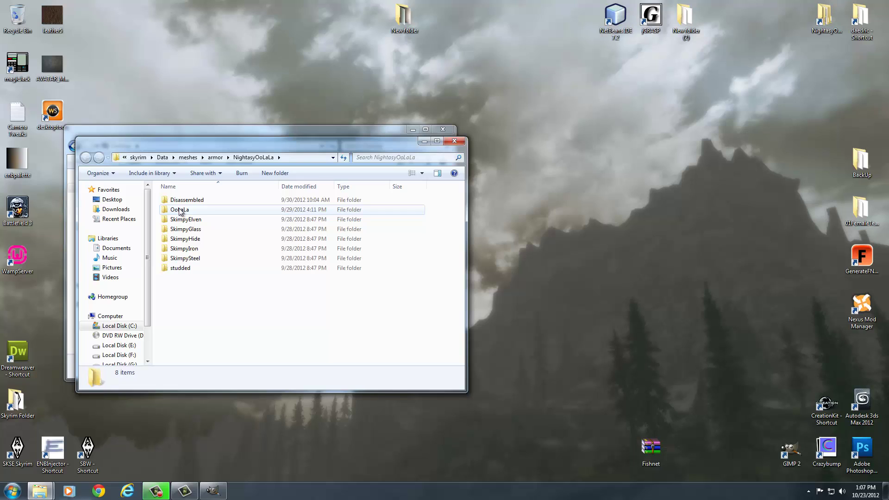
Step: Create a new Tutorial folder under Data\textures\Armor\Nightasy
key(alt+Up)
key(alt+Up)
key(alt+Up)
scroll(186, 300, down, 2)
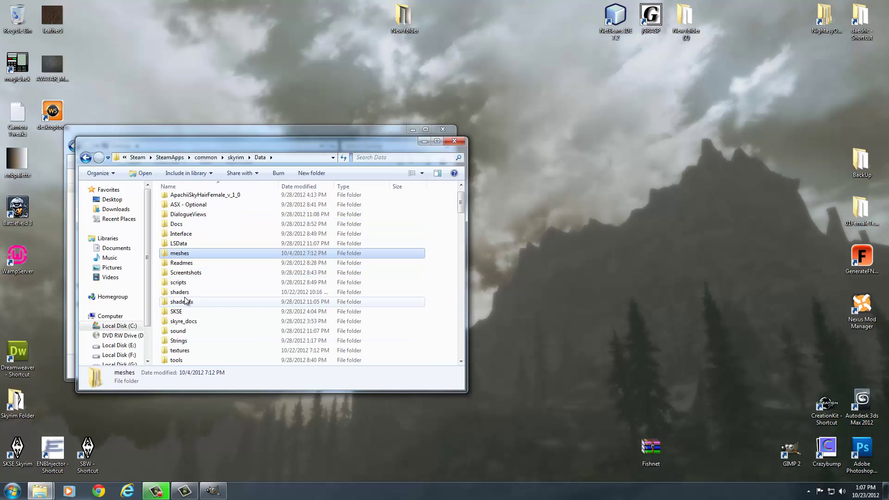
scroll(185, 300, down, 1)
double_click(189, 319)
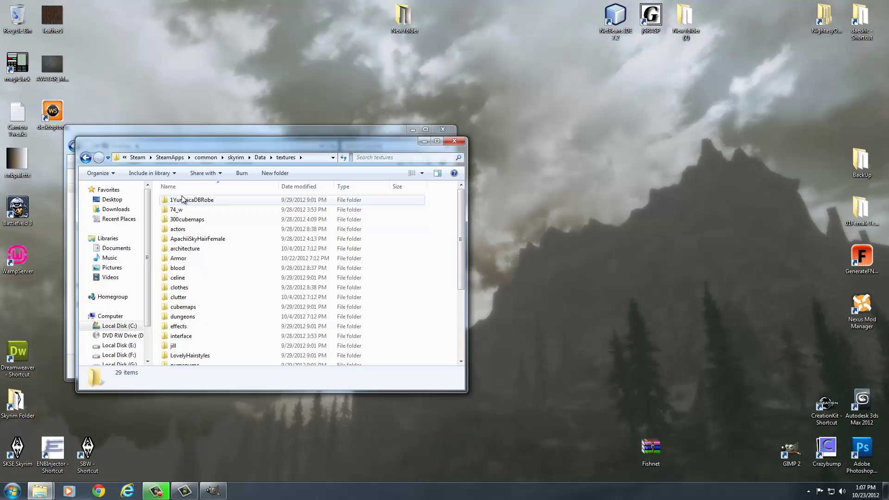
double_click(184, 262)
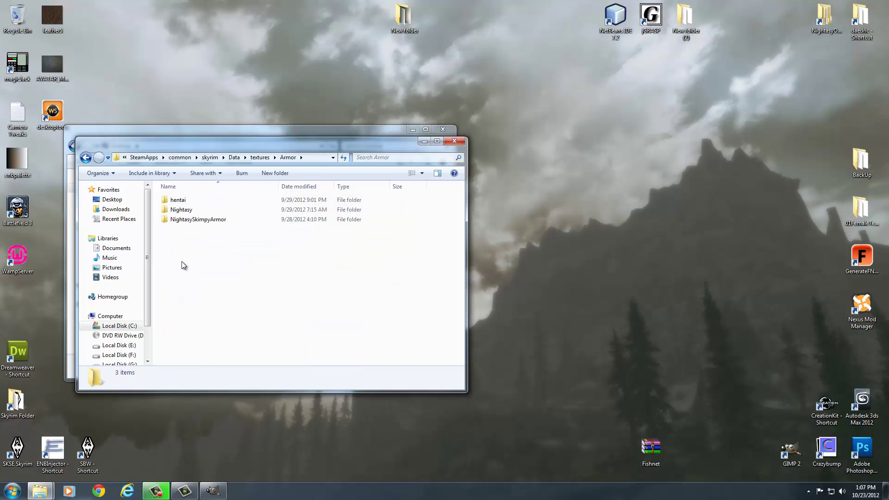
double_click(179, 212)
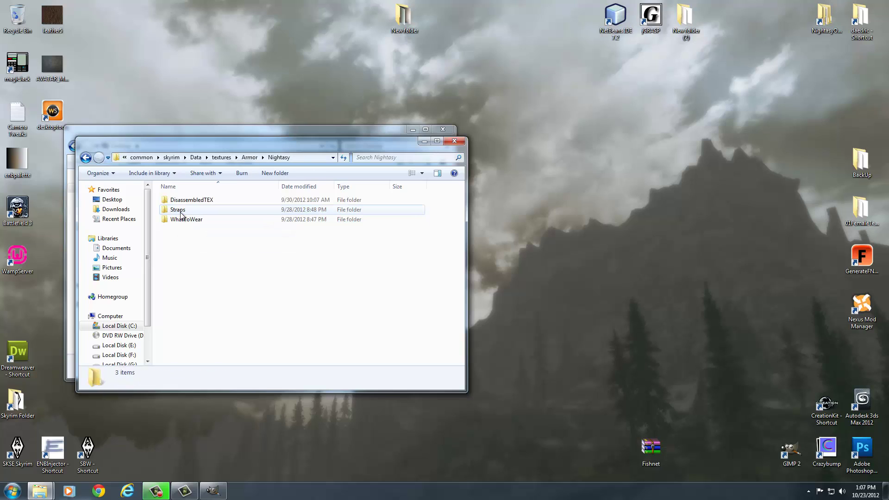
right_click(180, 237)
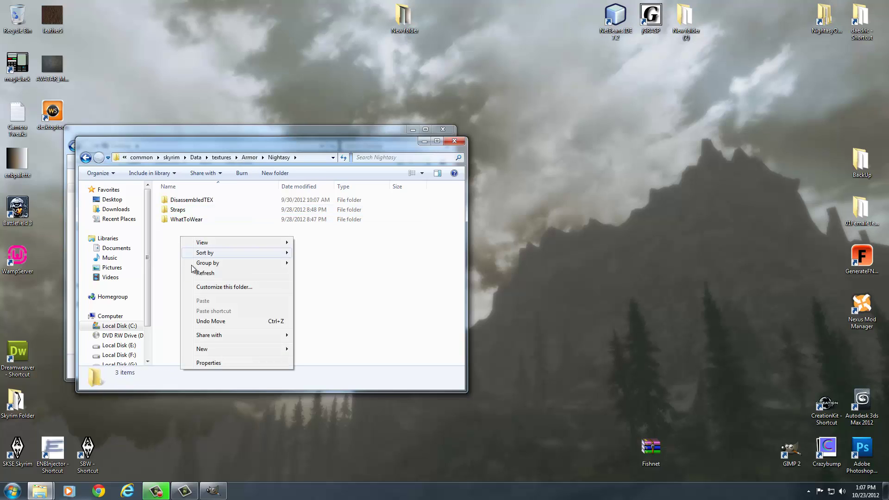
mouse_move(208, 349)
click(327, 349)
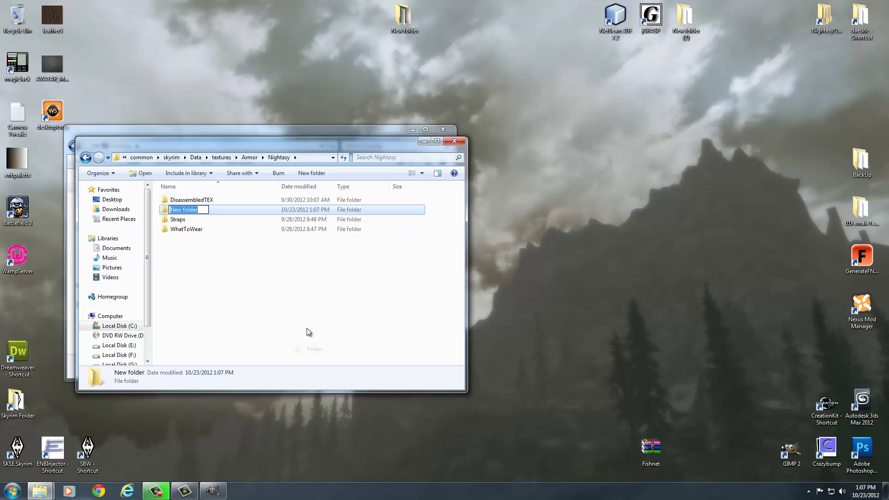
text(Tutorial)
key(Return)
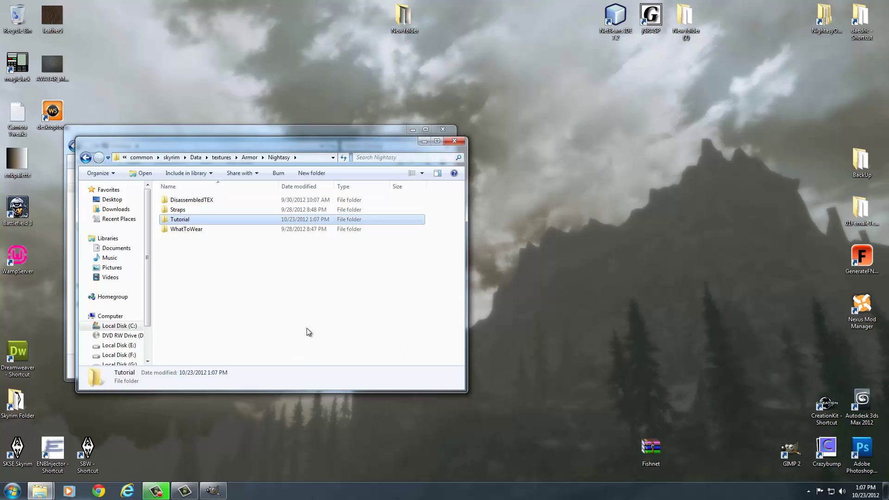
Step: Move fishnet_d.dds and fishnet_n.dds into Tutorial and close the Desktop window
key(Return)
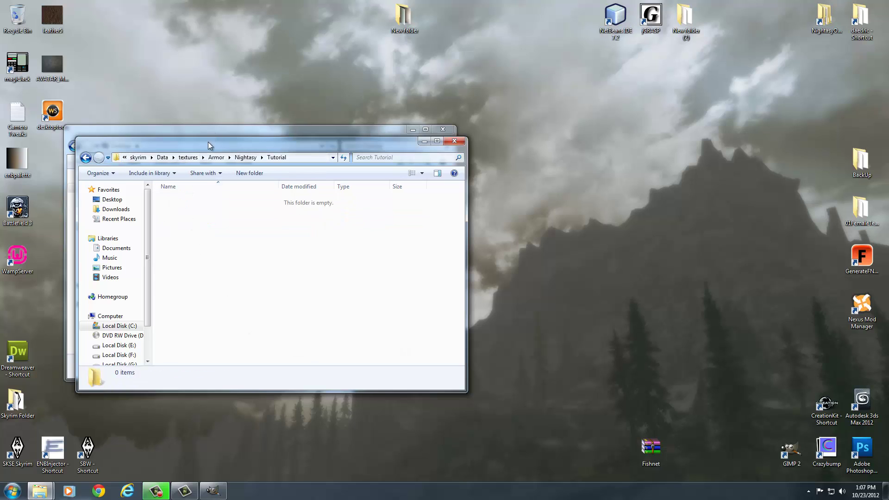
drag(208, 142, 557, 137)
drag(339, 293, 620, 279)
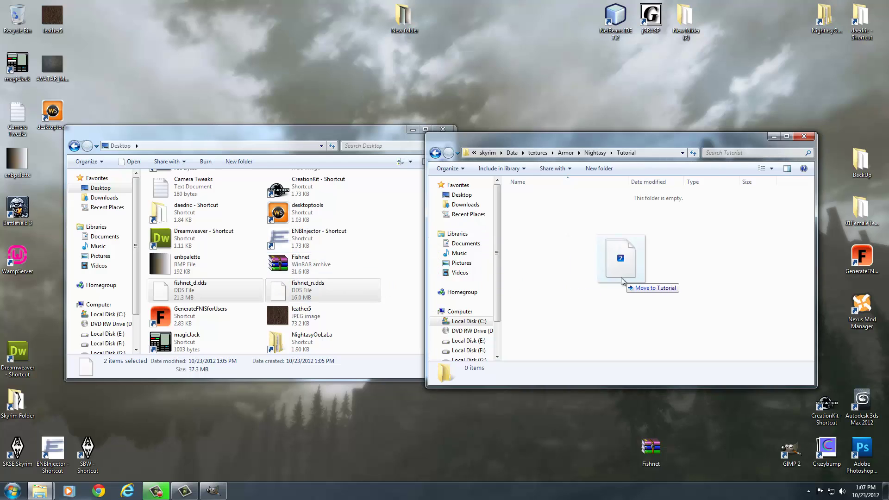
click(442, 130)
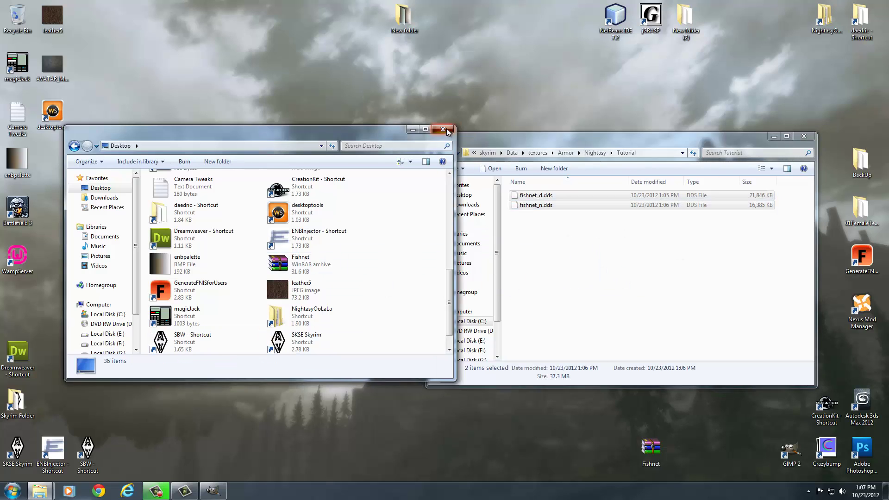
drag(592, 137, 265, 80)
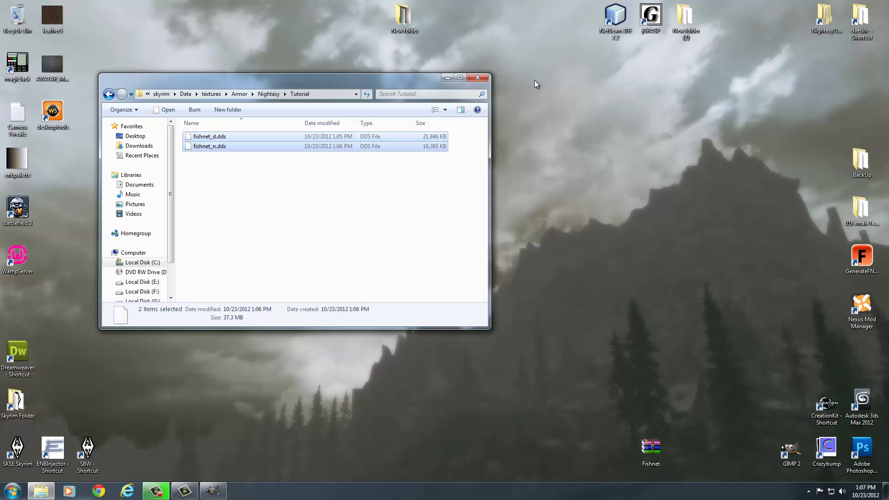
Step: Open RightLeg2_0.nif from meshes\armor\NightasyOoLaLa\OoLaLa in NifSkope
double_click(858, 23)
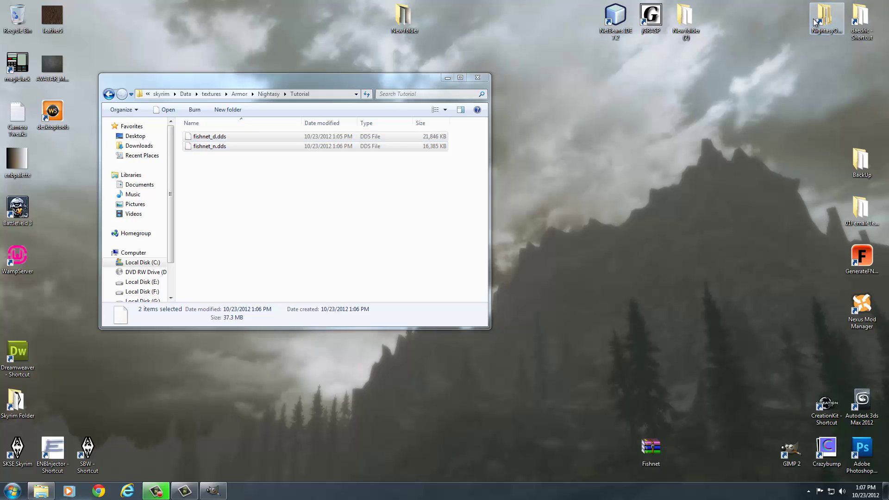
drag(282, 91, 578, 150)
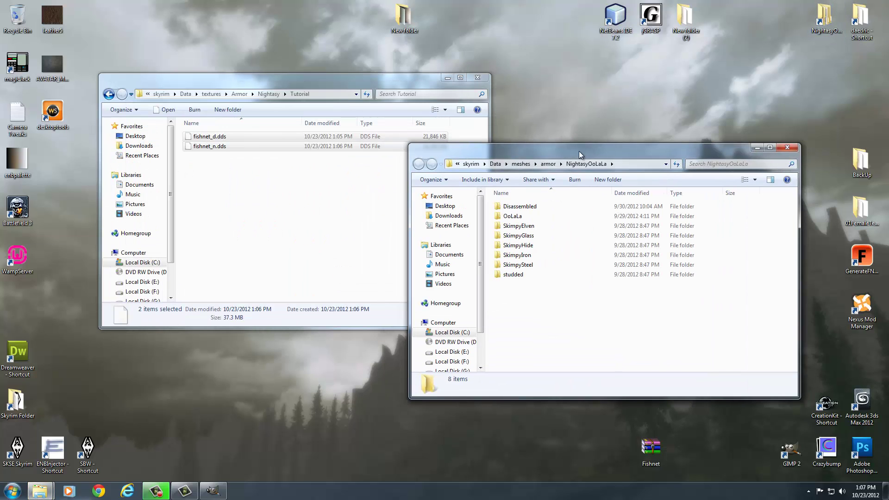
double_click(515, 218)
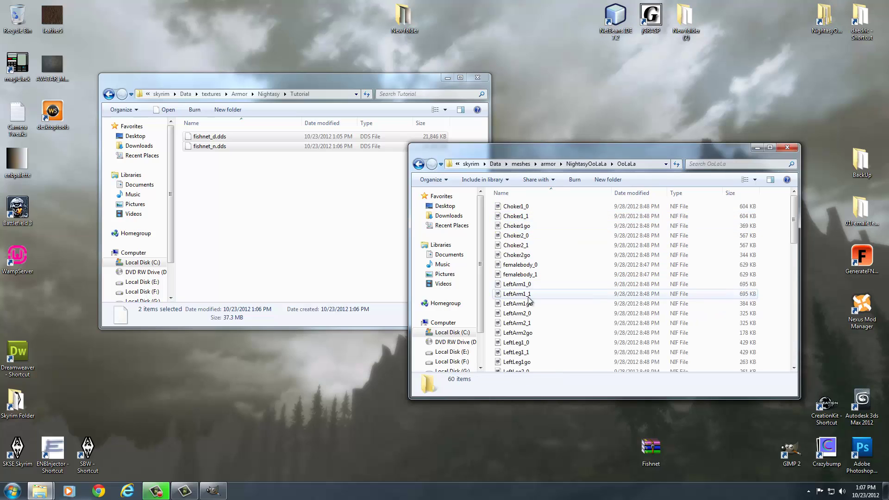
scroll(524, 316, down, 5)
scroll(526, 321, down, 4)
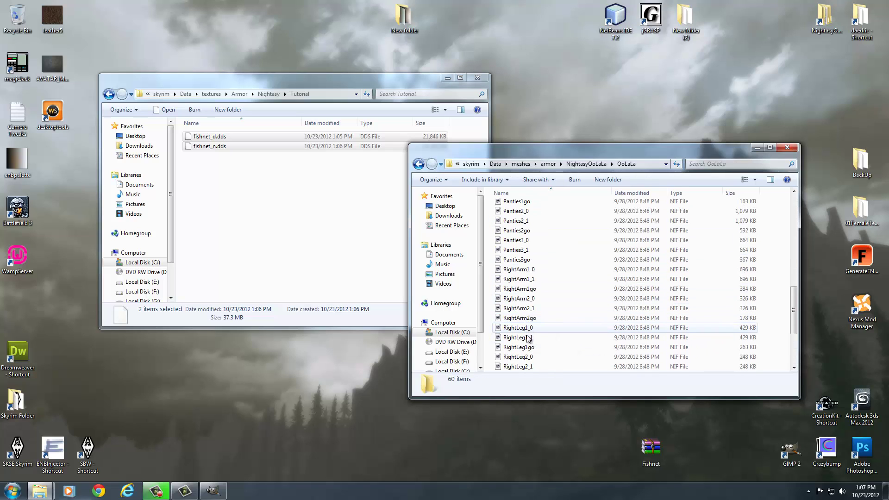
double_click(526, 357)
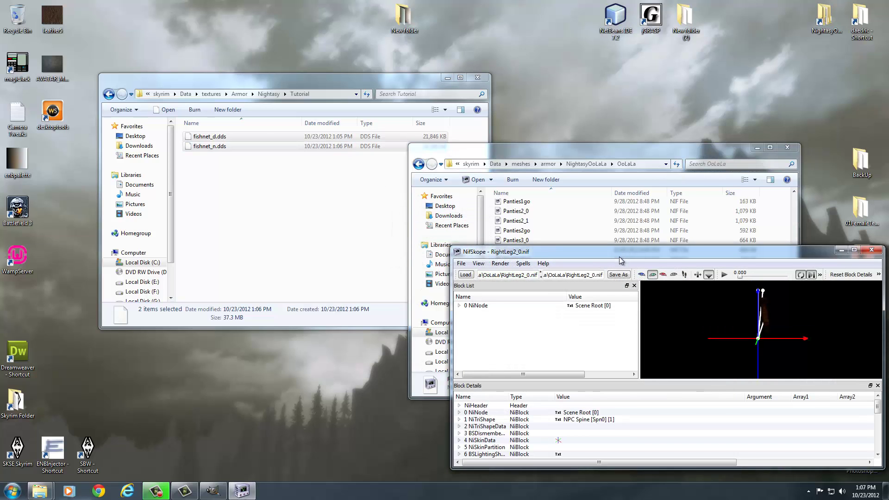
mouse_move(607, 252)
mouse_down()
mouse_move(315, 198)
mouse_move(185, 225)
mouse_up()
Step: Expand 0 NiNode and 15 NiTriShape to inspect the BSLightingShaderProperty
click(24, 271)
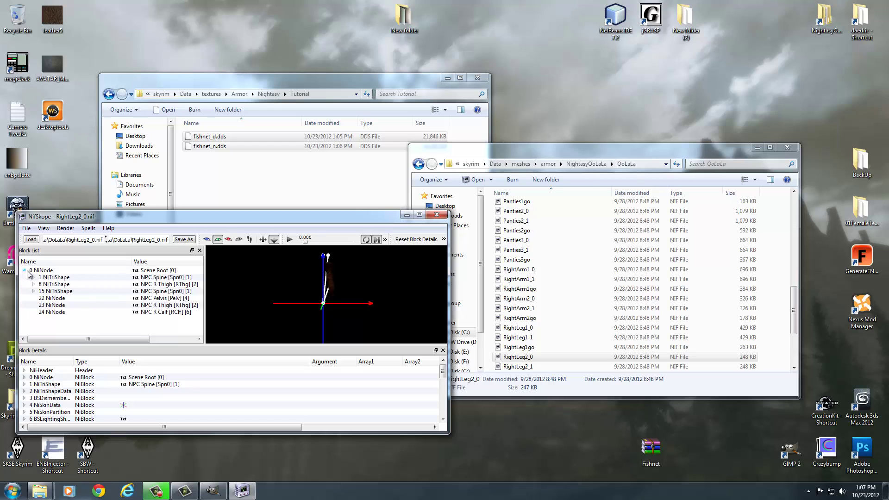
click(53, 284)
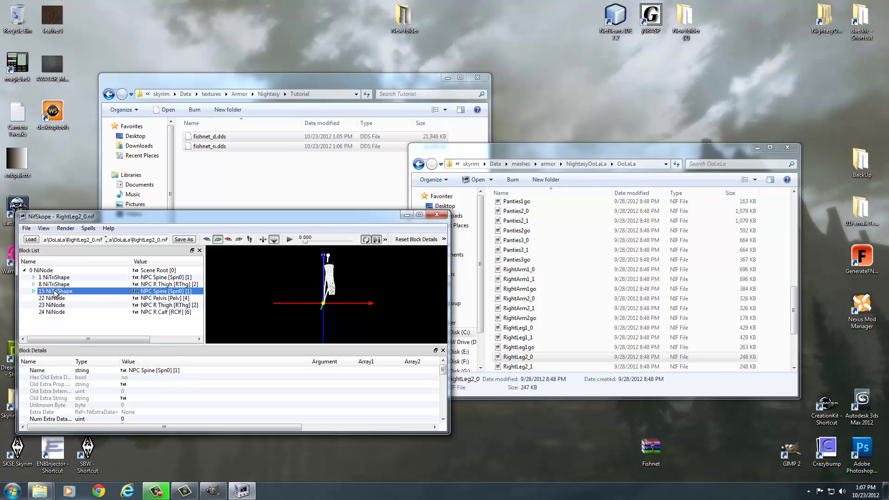
click(33, 291)
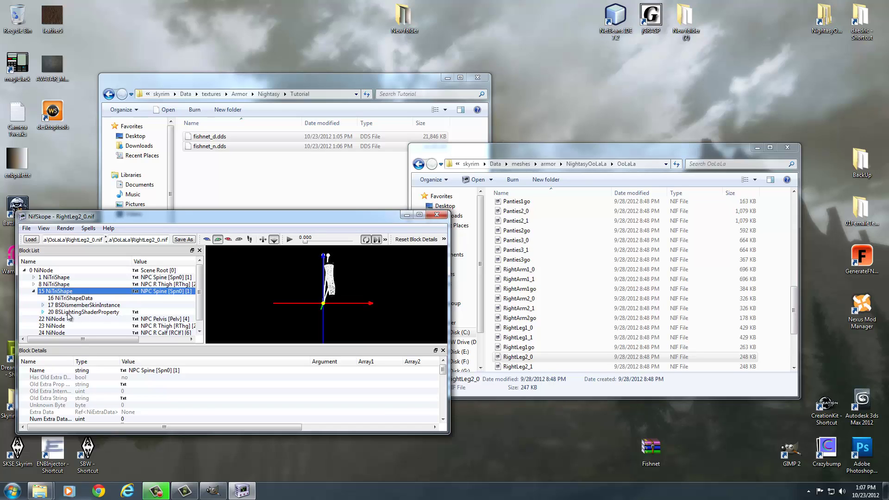
click(86, 312)
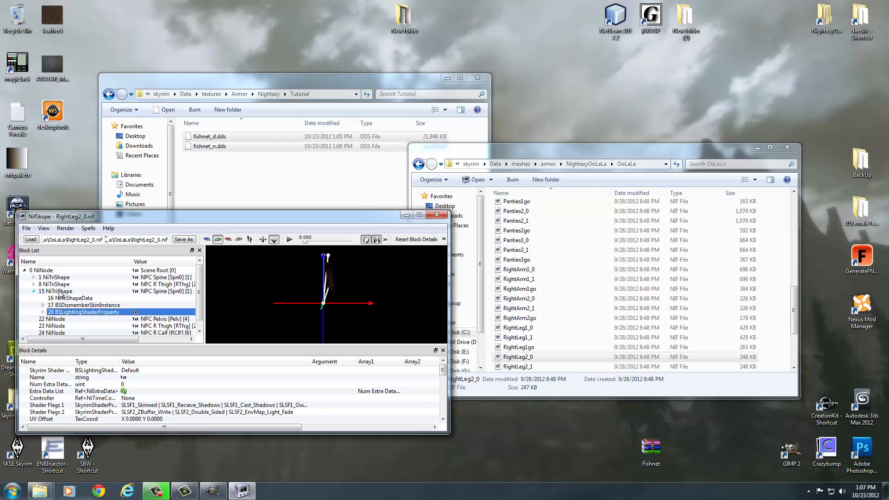
click(62, 293)
click(68, 313)
click(56, 292)
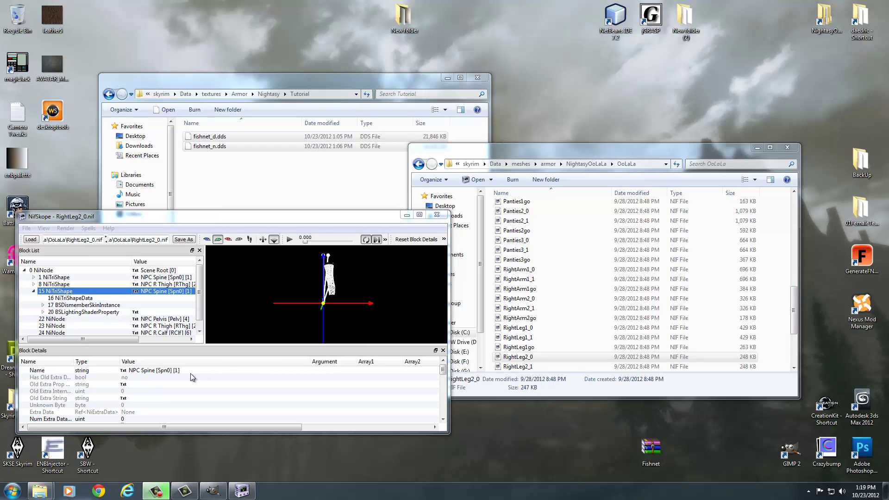
click(11, 491)
Step: Open cuirassf_0.nif from G:\Skyrim Modding\Skyrim Meshes\meshes\armor\stormcloaks in NifSkope
click(143, 355)
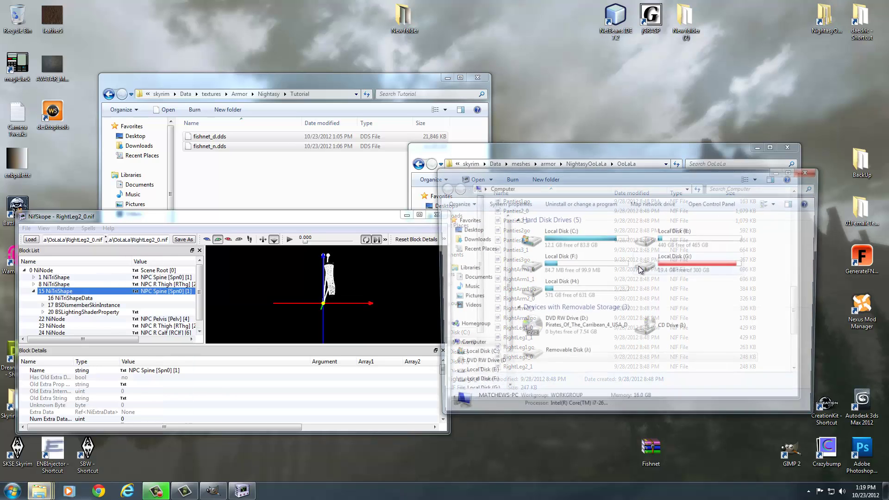
double_click(678, 263)
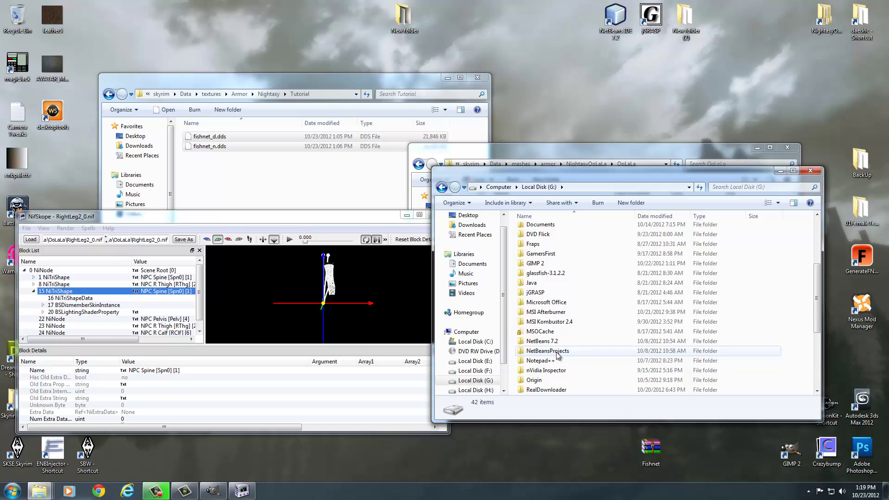
scroll(557, 355, down, 5)
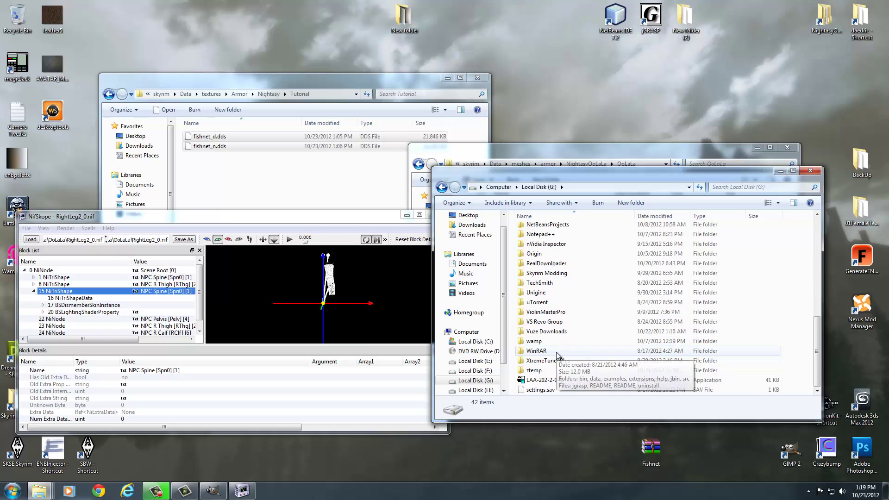
double_click(541, 275)
click(543, 327)
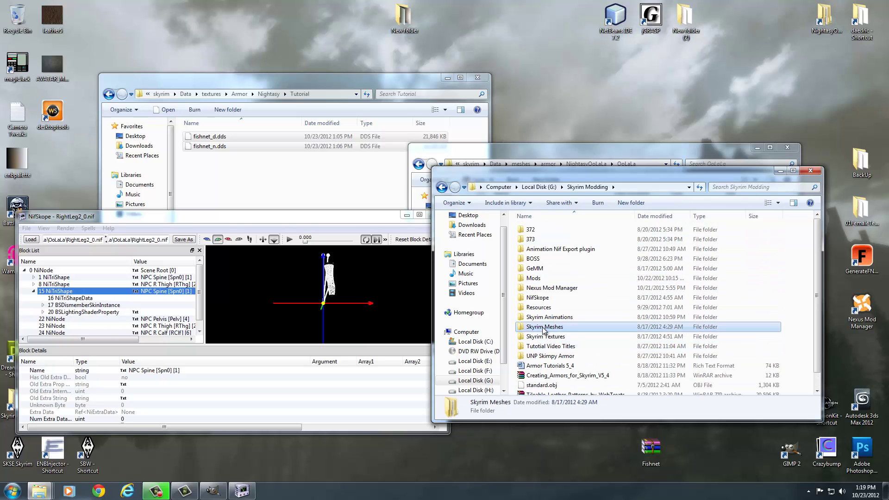
double_click(543, 327)
double_click(539, 240)
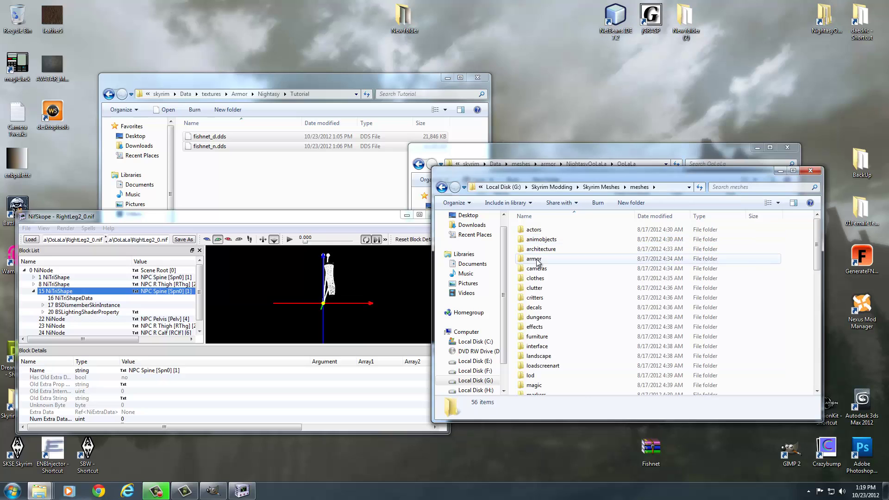
double_click(534, 259)
scroll(539, 305, down, 5)
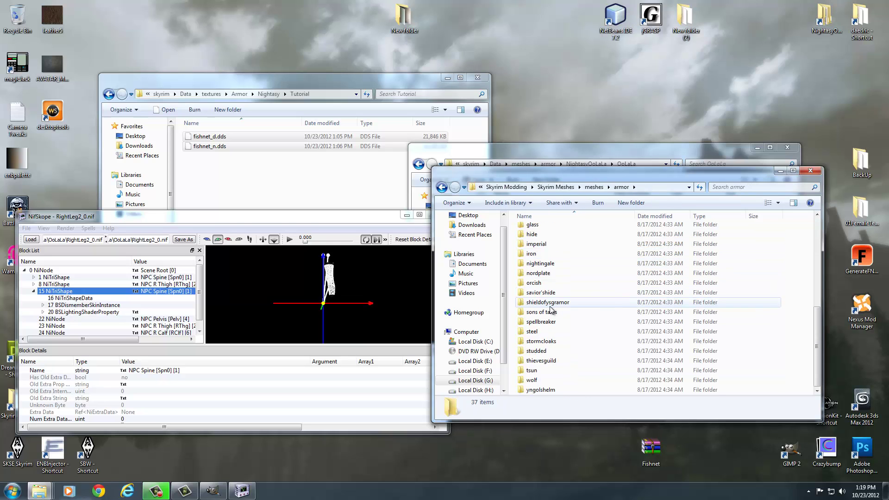
double_click(543, 342)
click(546, 337)
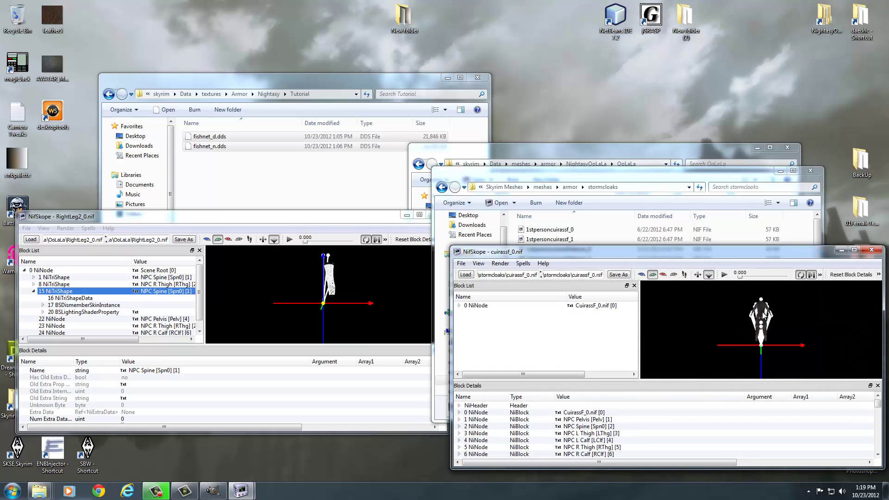
Step: Expand StormcloakF and compare its BSLightingShaderProperty and NiAlphaProperty blocks
click(763, 315)
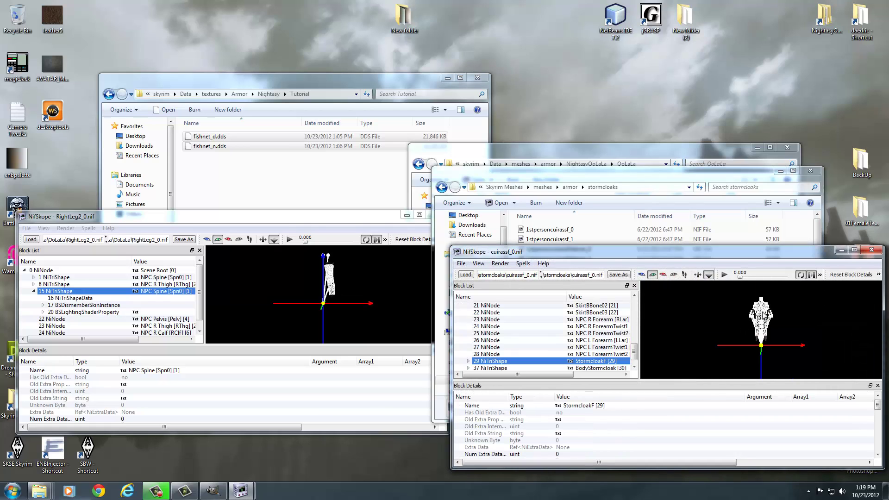
click(469, 361)
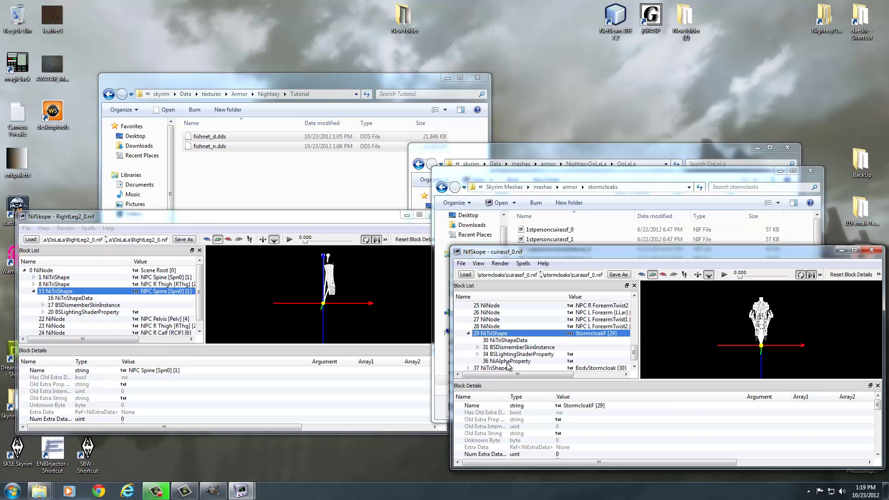
click(496, 362)
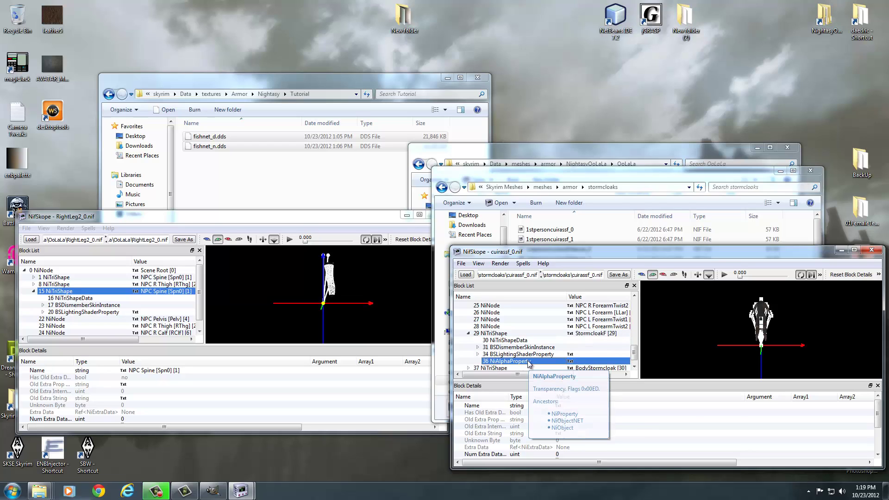
click(513, 356)
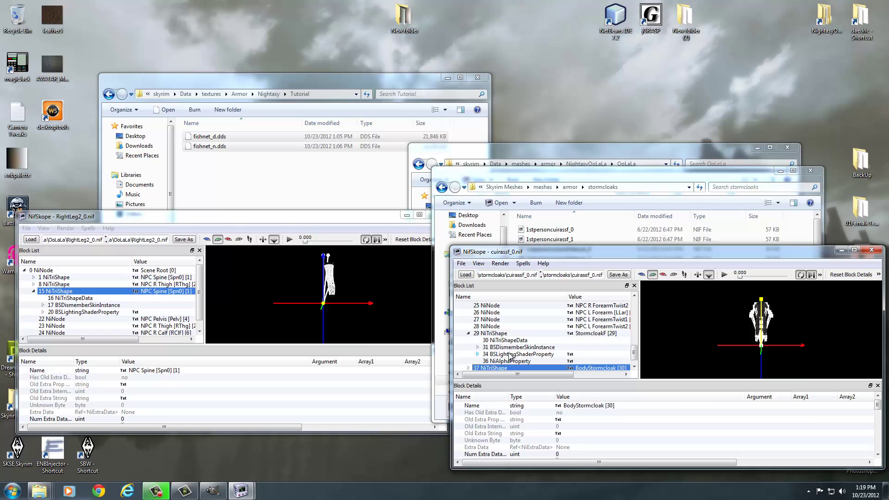
click(511, 355)
click(510, 362)
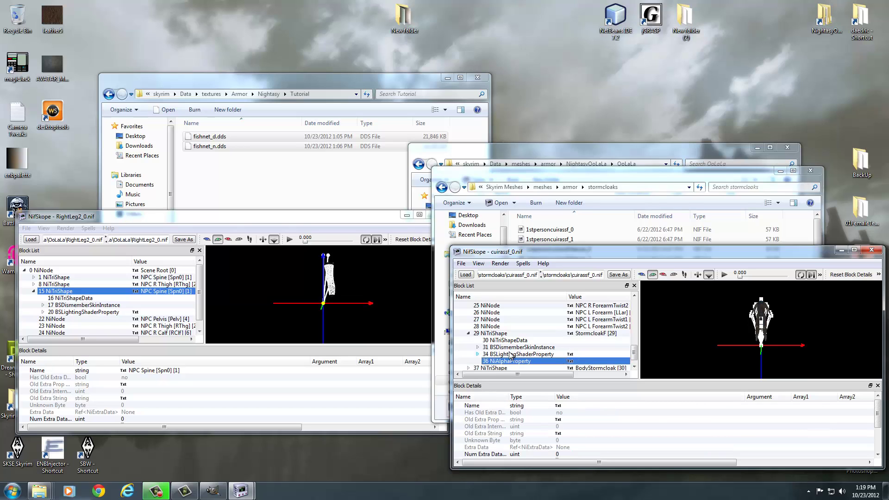
click(81, 307)
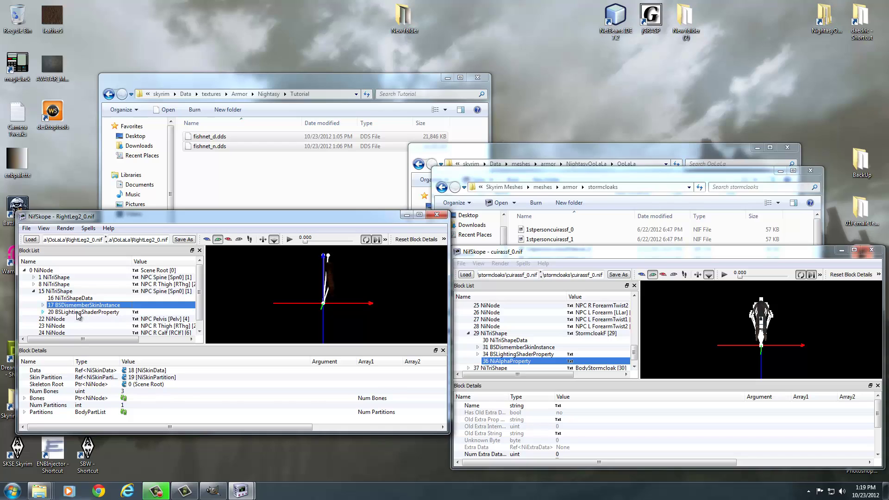
Step: Replace the leg's 20 BSLightingShaderProperty with pasted copies of the cuirass shader and NiAlphaProperty
click(78, 313)
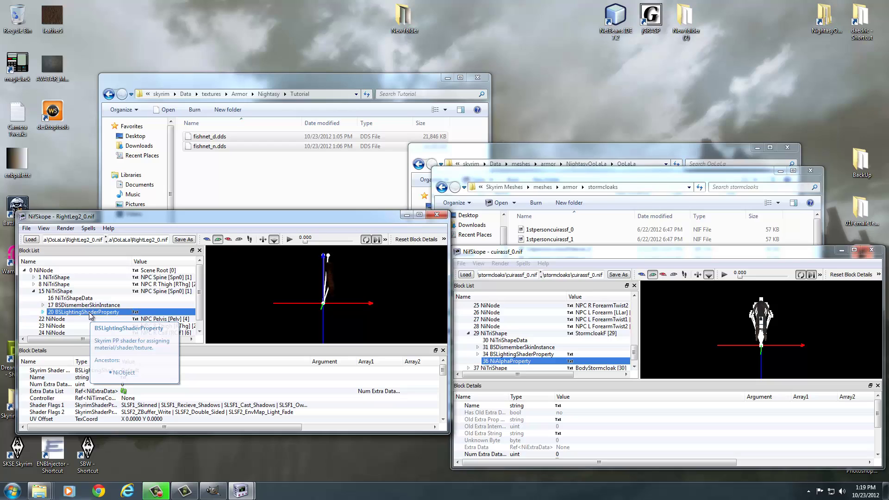
key(ctrl+Delete)
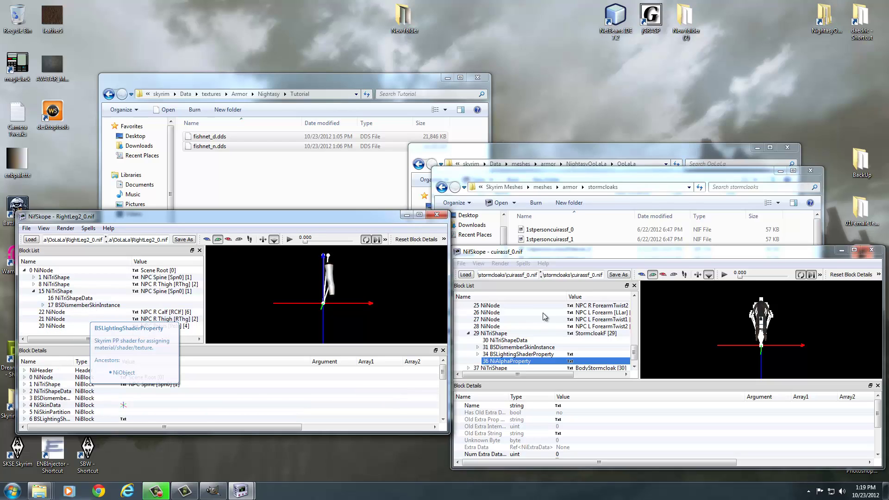
click(513, 356)
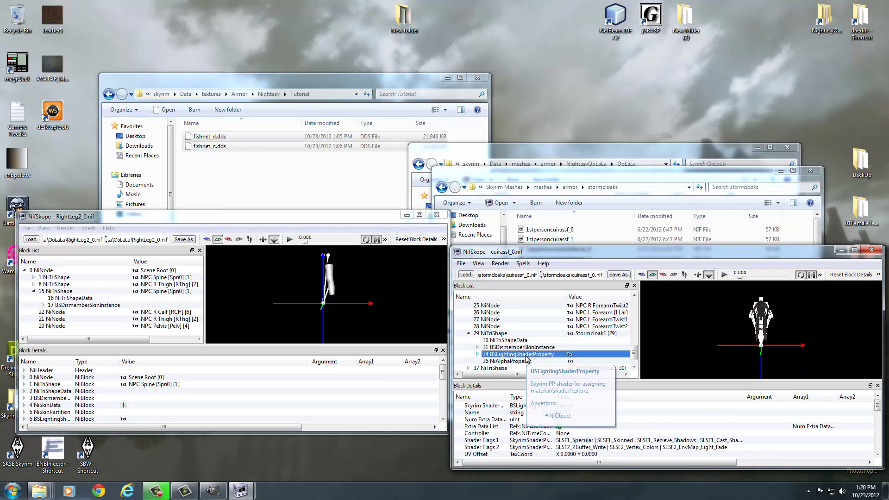
click(50, 294)
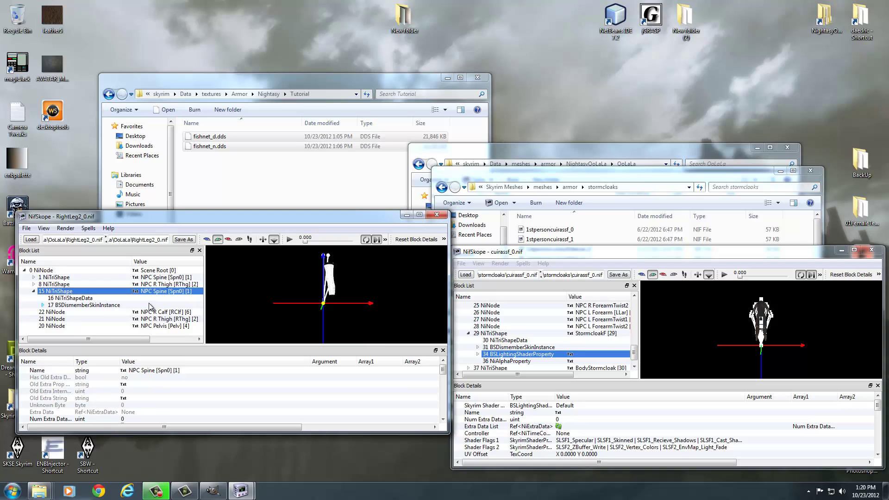
key(ctrl+v)
click(505, 362)
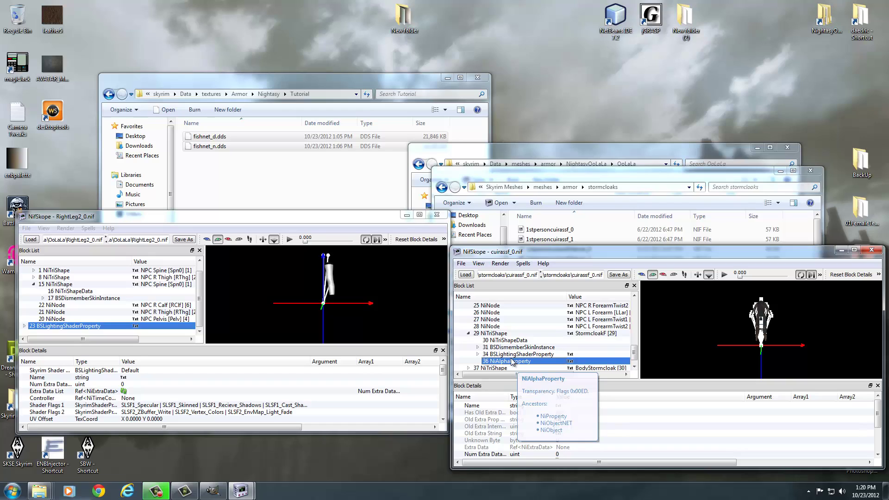
click(58, 331)
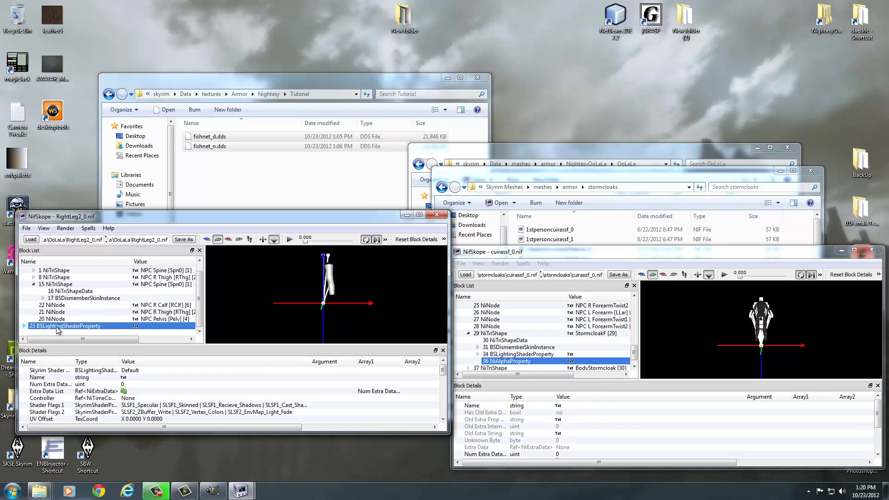
key(ctrl+v)
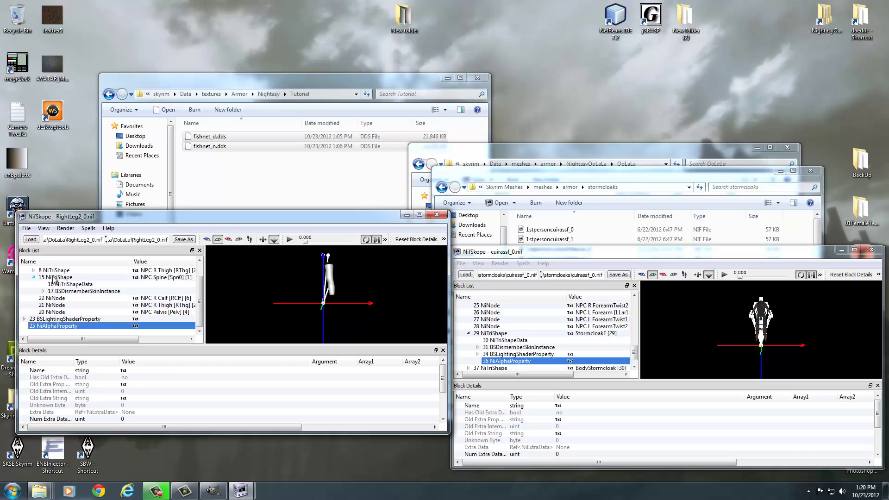
Step: Set 15 NiTriShape's Properties links to the new blocks 23 and 25
click(54, 277)
scroll(43, 403, down, 5)
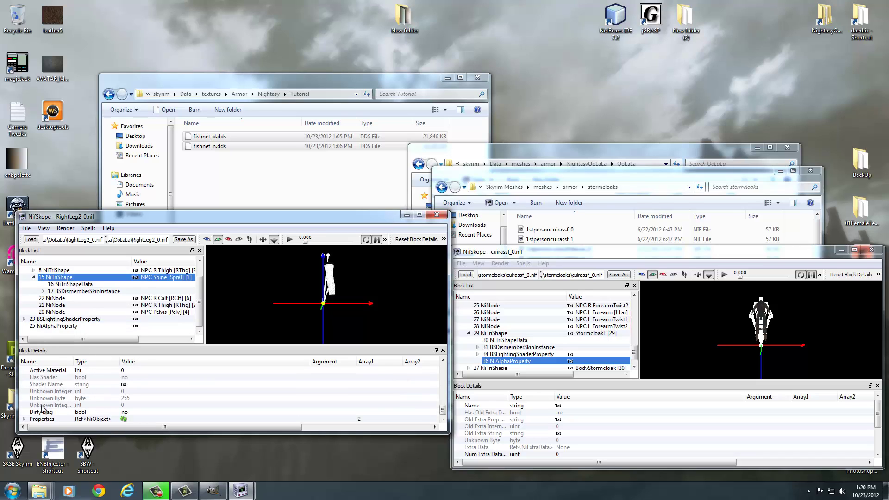
click(25, 419)
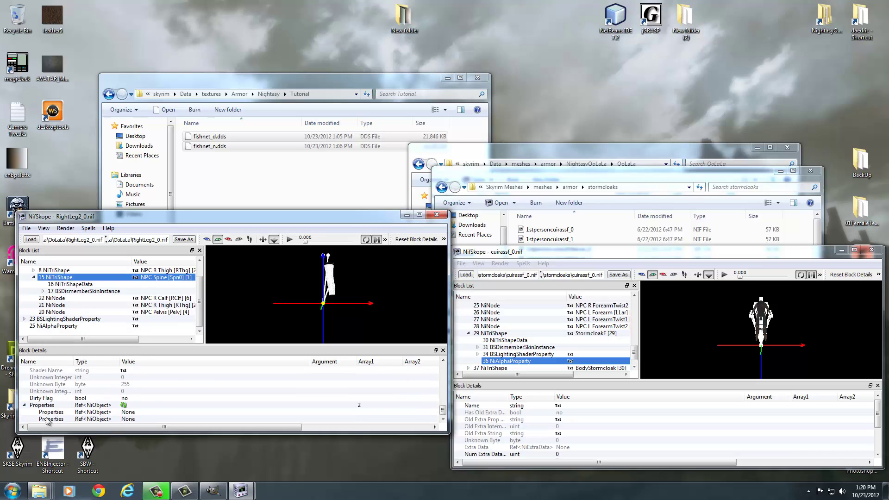
double_click(134, 412)
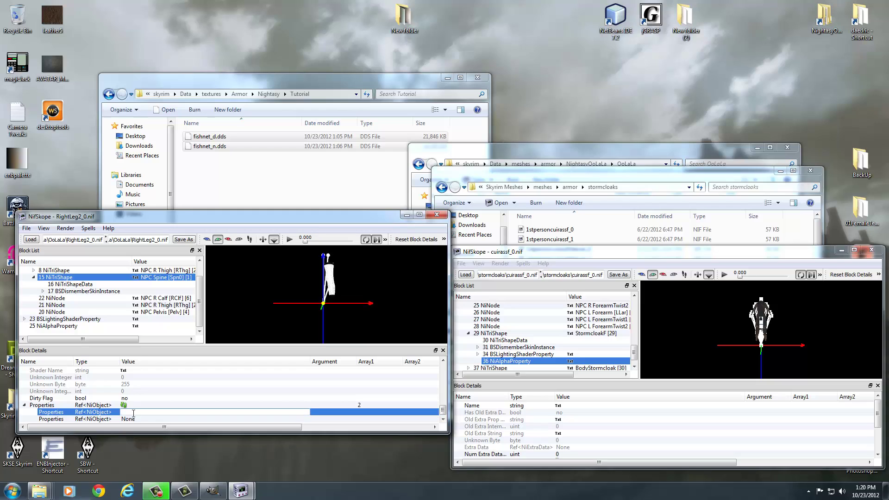
text(23)
double_click(132, 418)
text(25)
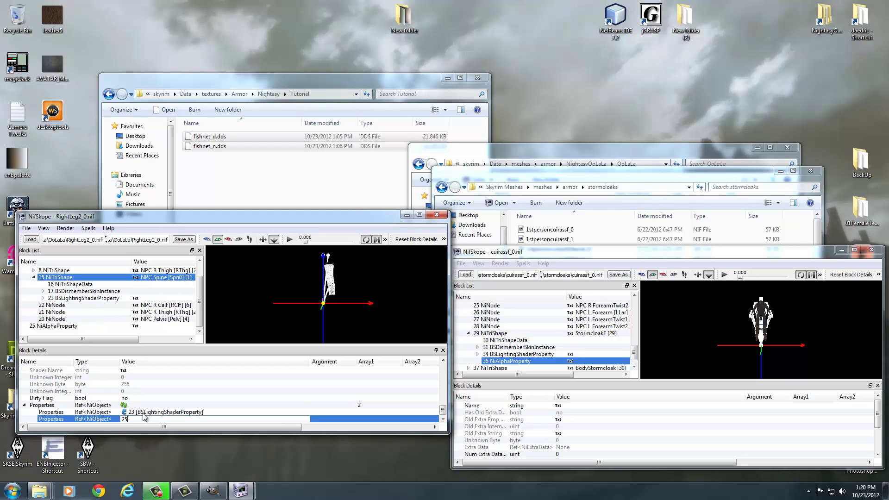
key(Return)
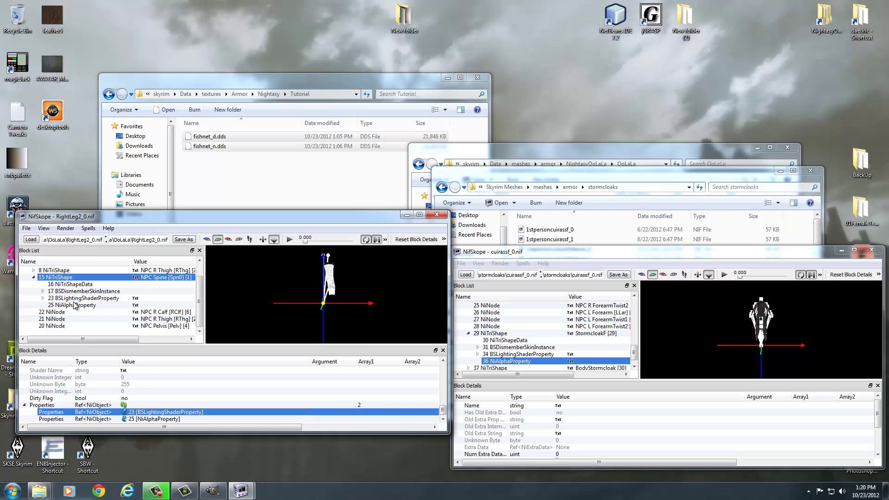
click(76, 305)
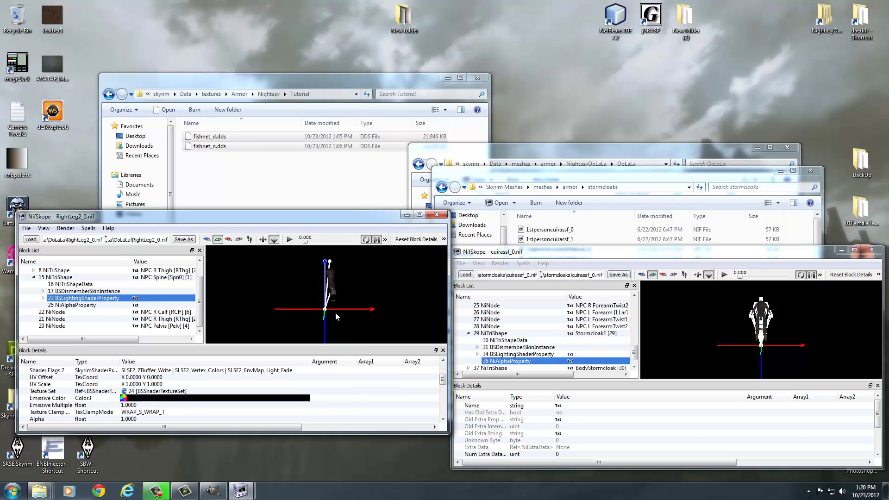
scroll(376, 271, up, 5)
scroll(371, 318, down, 2)
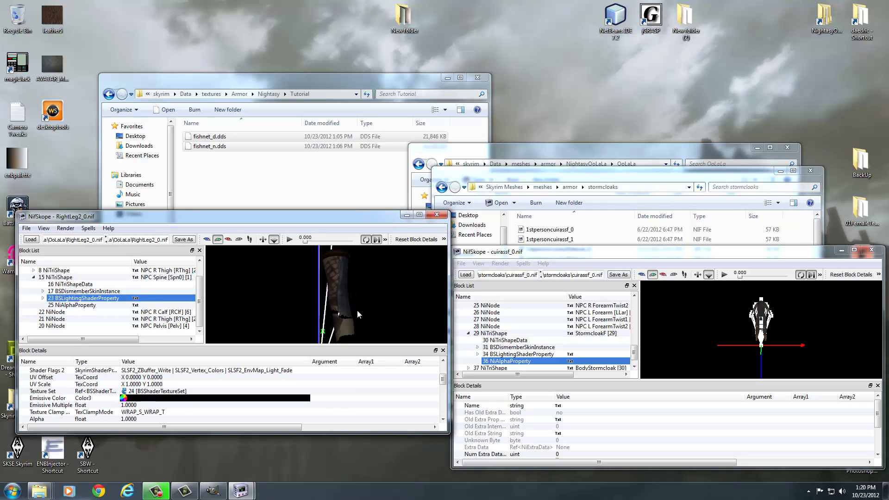
drag(448, 211, 723, 38)
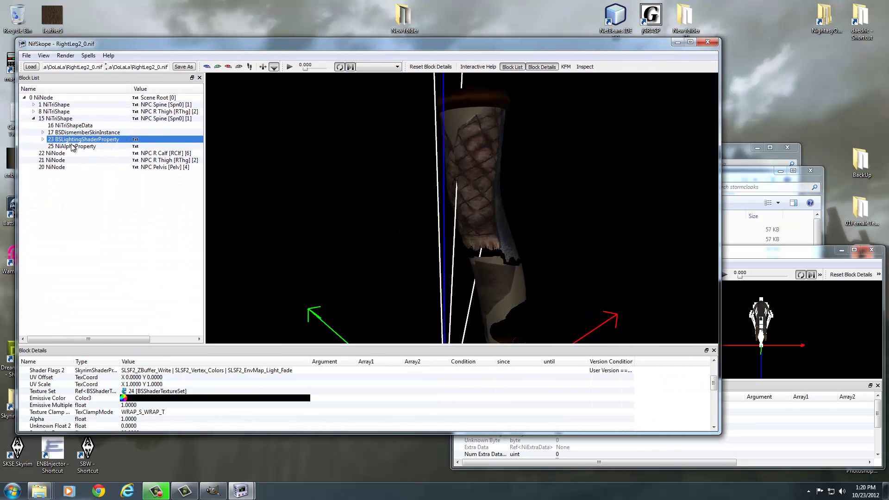
Step: Set the BSShaderTextureSet's first texture to textures\Armor\Nightasy\Tutorial\fishnet_d.dds
click(42, 140)
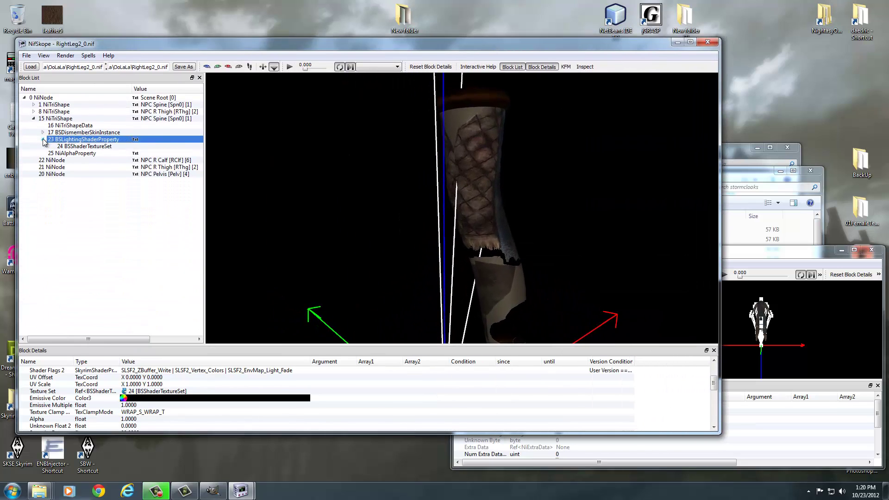
click(73, 146)
click(25, 378)
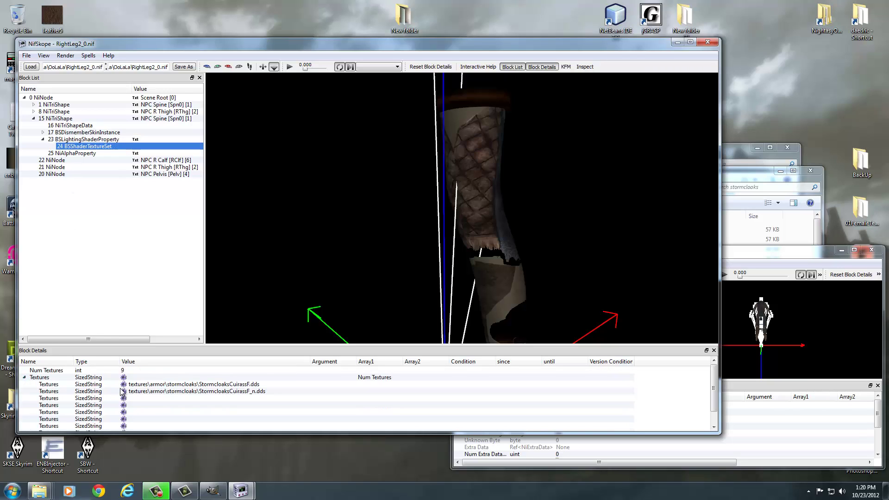
click(123, 384)
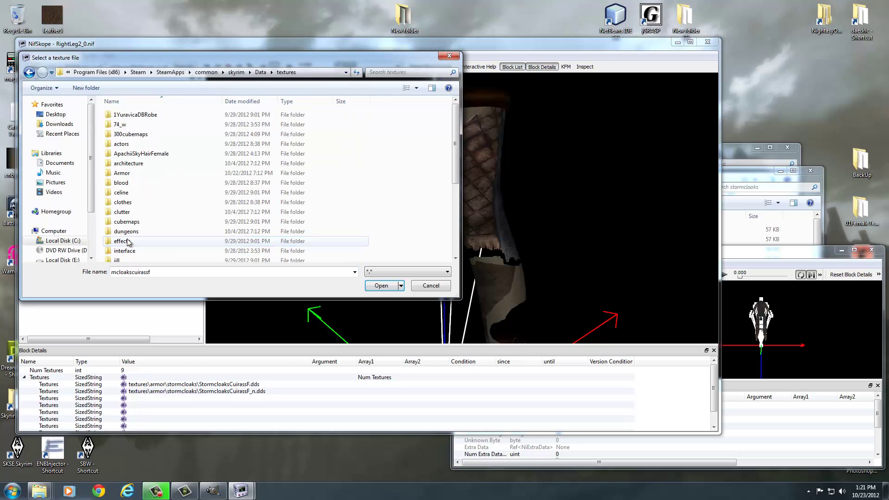
double_click(129, 174)
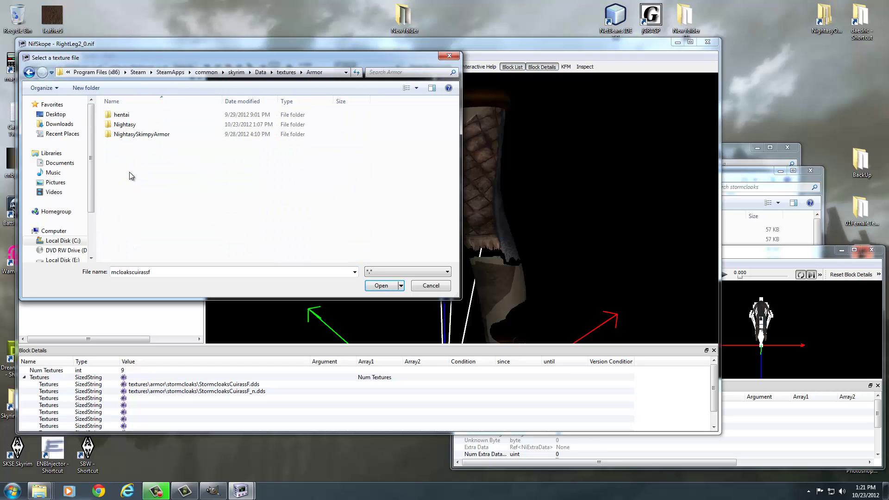
double_click(130, 125)
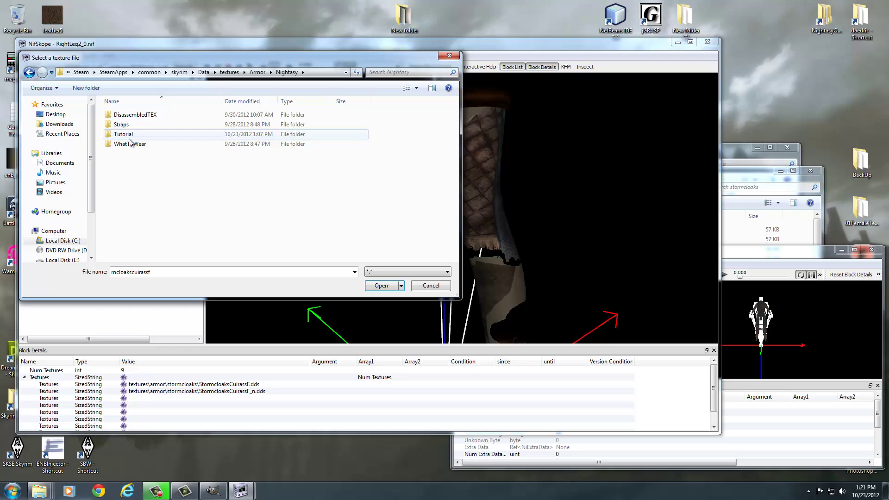
double_click(127, 135)
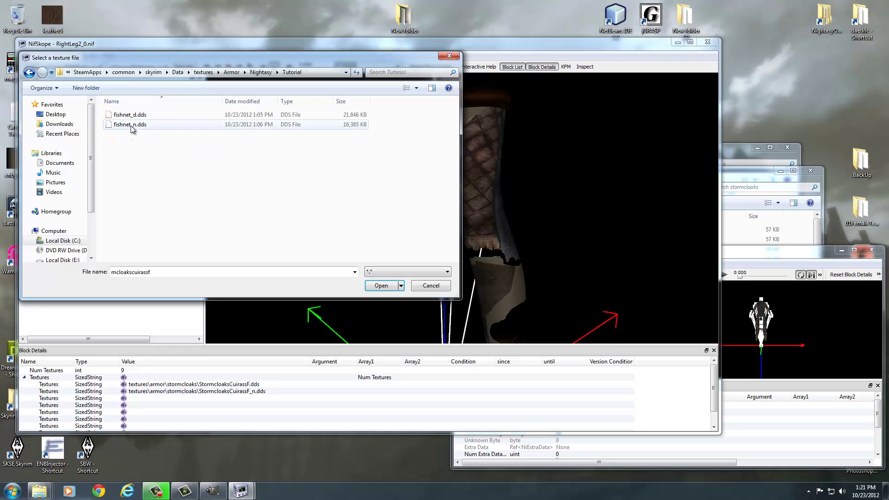
click(130, 115)
click(381, 285)
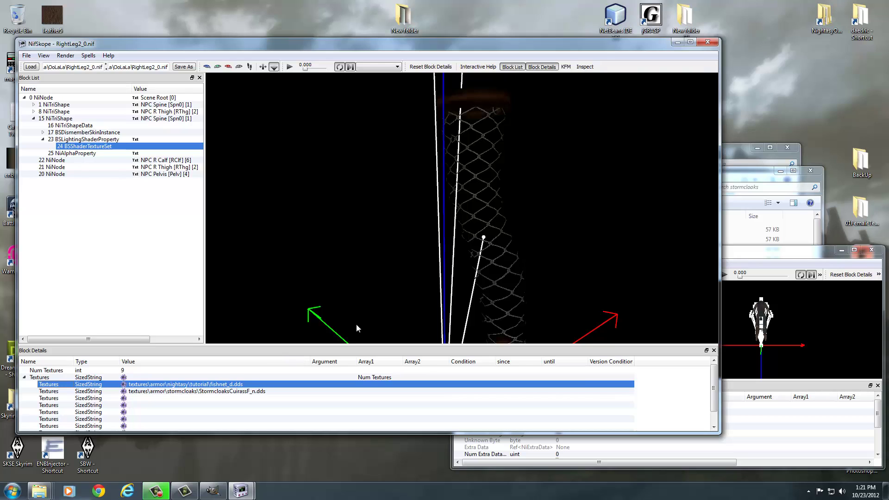
mouse_move(356, 324)
mouse_down()
mouse_move(599, 248)
mouse_move(613, 284)
mouse_move(492, 301)
mouse_move(528, 295)
mouse_move(328, 262)
mouse_move(556, 264)
mouse_move(525, 220)
mouse_up()
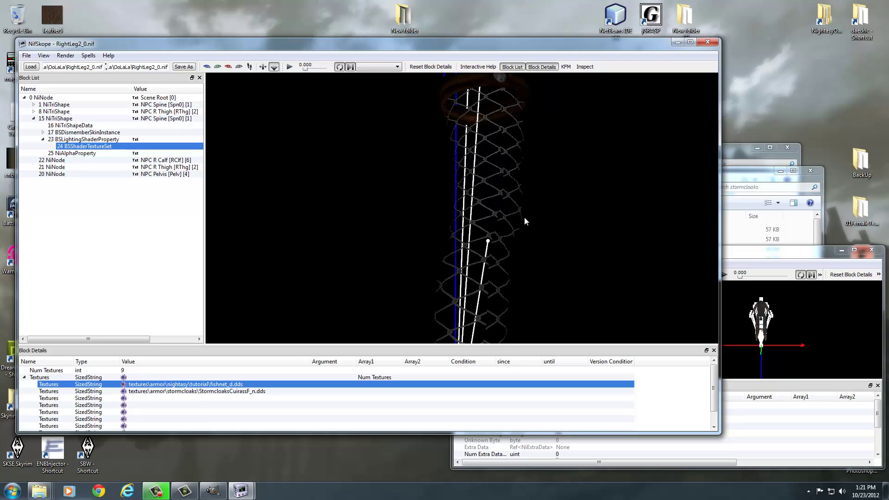
mouse_move(514, 280)
mouse_down()
mouse_move(555, 240)
mouse_move(402, 237)
mouse_move(491, 220)
mouse_up()
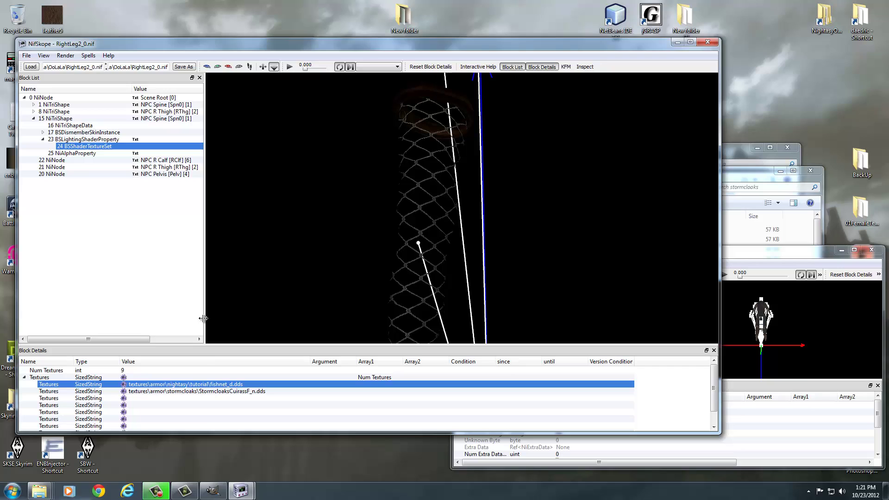
Step: Abandon browsing the stormcloaks folder and copy the fishnet_d texture path from the first slot
click(123, 391)
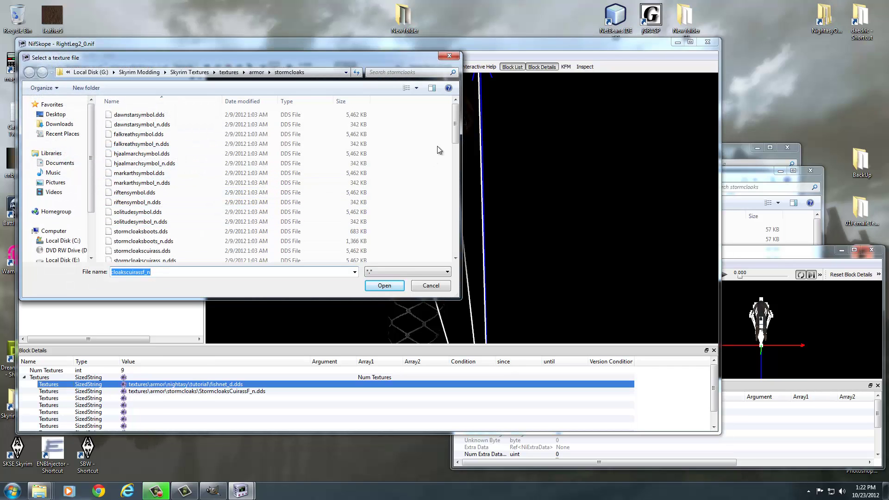
drag(453, 136, 433, 225)
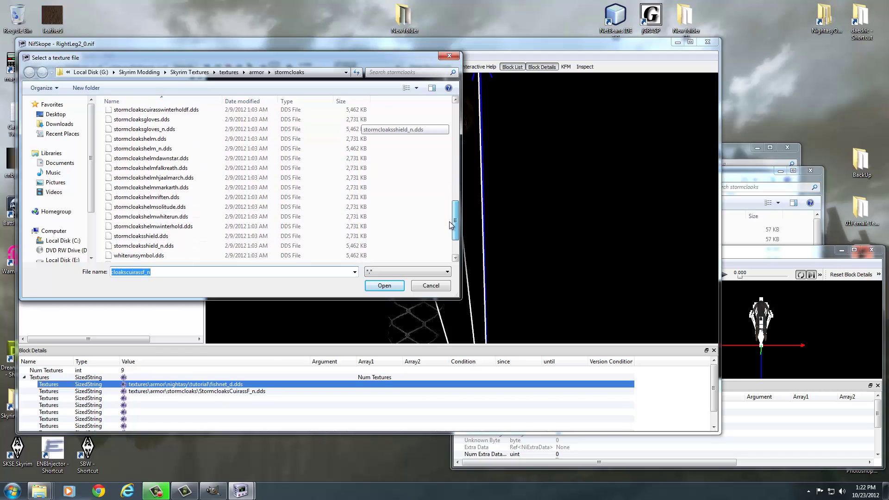
click(430, 285)
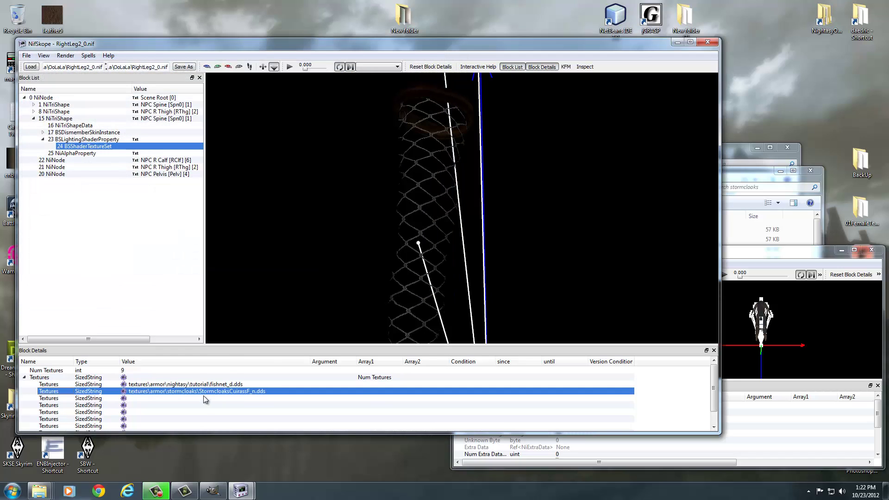
click(198, 384)
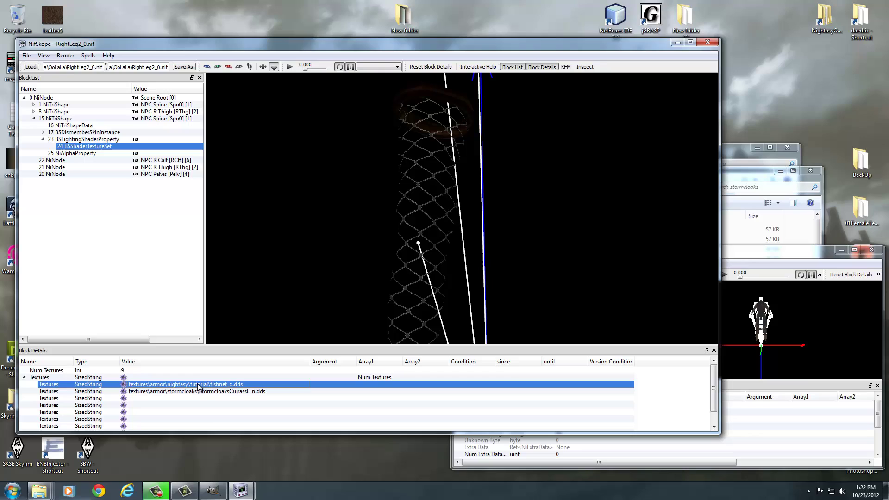
double_click(197, 383)
key(ctrl+c)
key(Return)
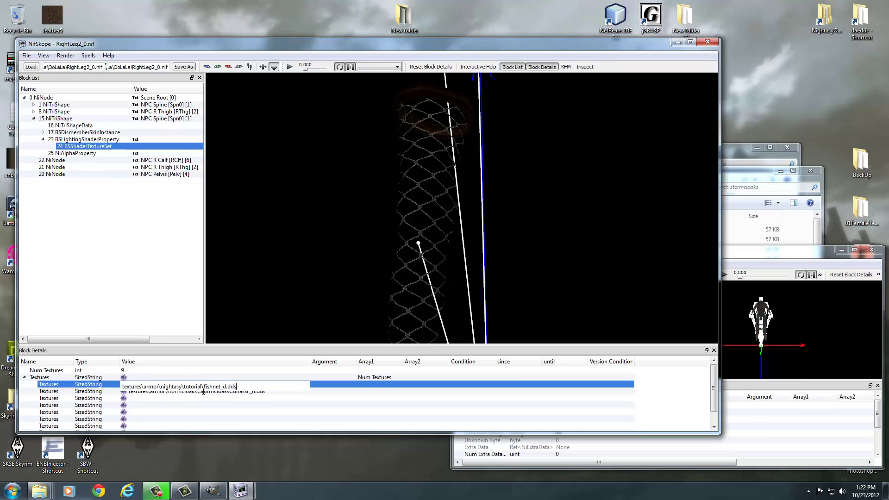
Step: Replace the second slot's stormcloaks normal-map path with fishnet_n.dds and inspect the fishnet leg
click(202, 393)
double_click(201, 393)
key(ctrl+v)
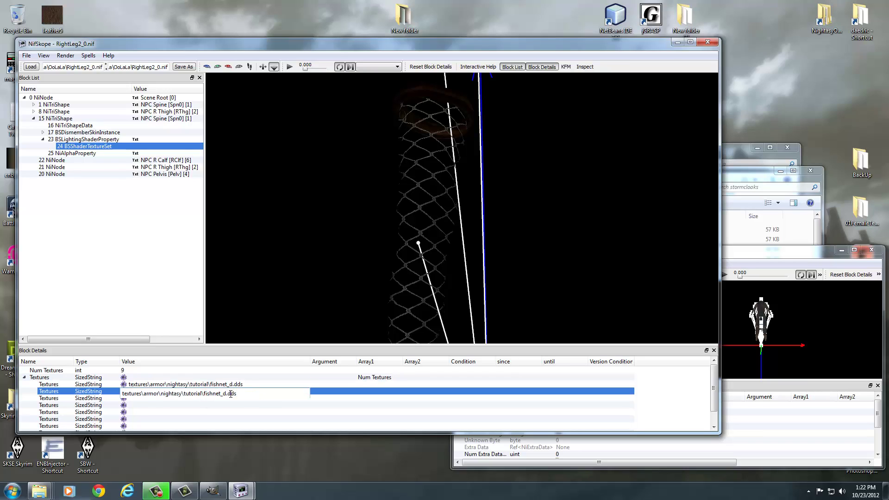
drag(222, 394, 227, 394)
text(n)
click(224, 386)
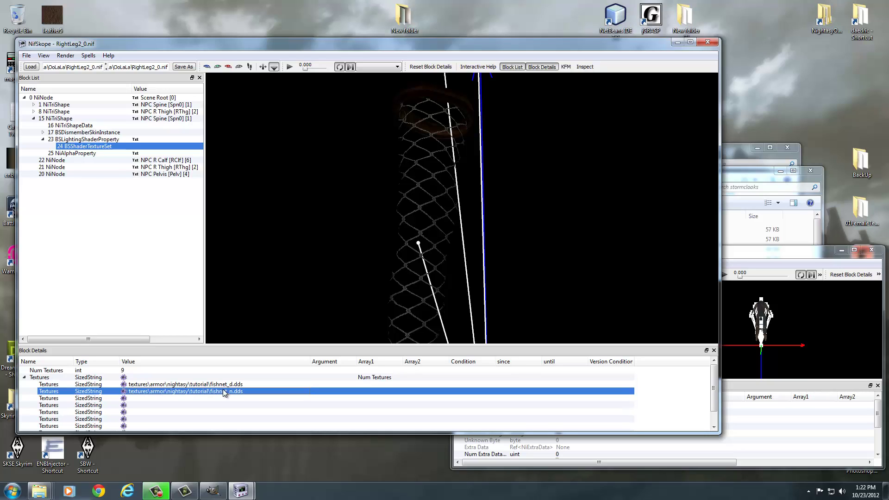
click(222, 386)
mouse_move(500, 198)
mouse_down()
mouse_move(492, 201)
mouse_move(506, 225)
mouse_move(598, 219)
mouse_up()
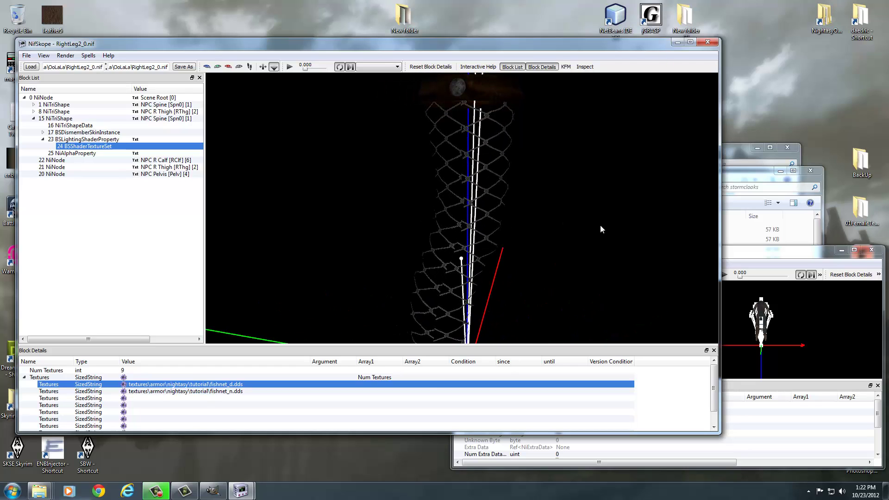
scroll(600, 225, up, 3)
scroll(600, 225, up, 3)
scroll(600, 226, down, 5)
drag(600, 225, 555, 216)
scroll(556, 215, up, 5)
scroll(555, 220, down, 2)
scroll(555, 220, down, 2)
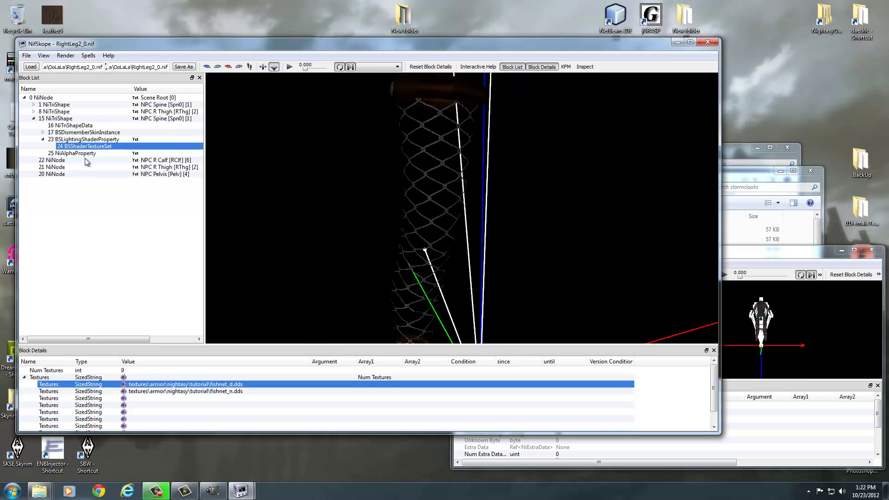
mouse_move(409, 152)
mouse_down()
mouse_move(559, 150)
mouse_move(459, 182)
mouse_move(340, 178)
mouse_up()
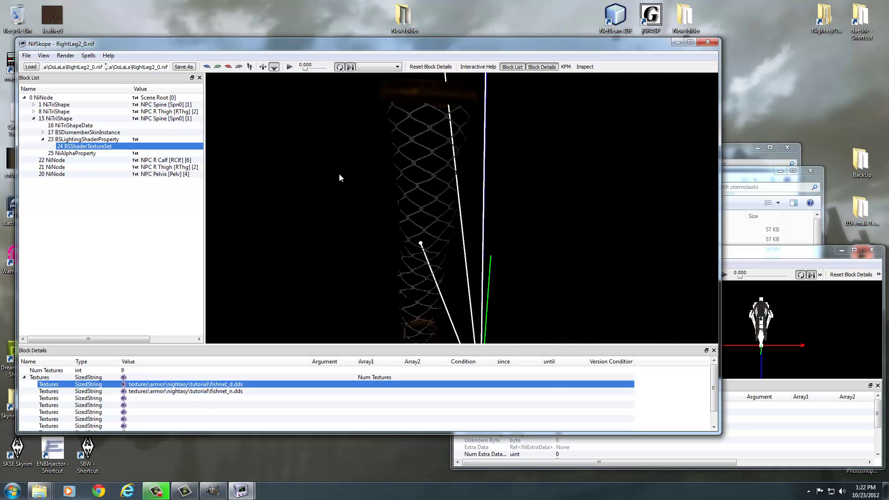
Step: Open the leg's NiTriShapeData block and change Num UV Sets from 4097 to 1
click(58, 126)
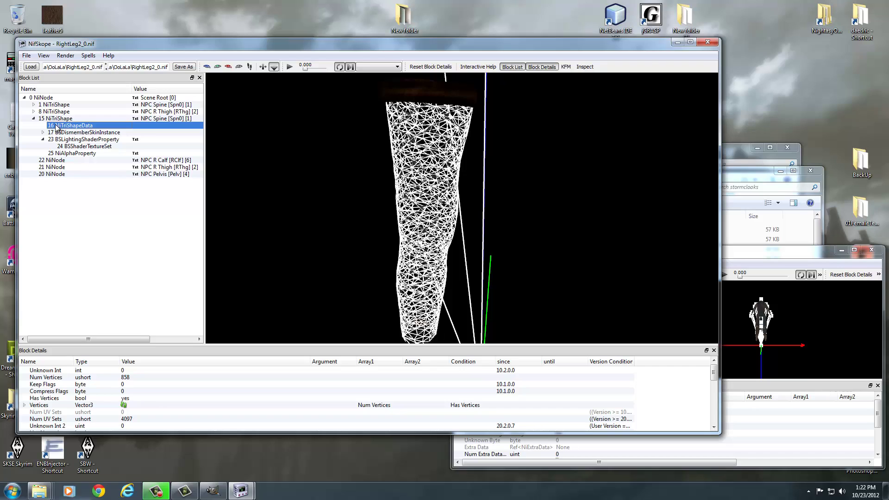
drag(346, 170, 373, 163)
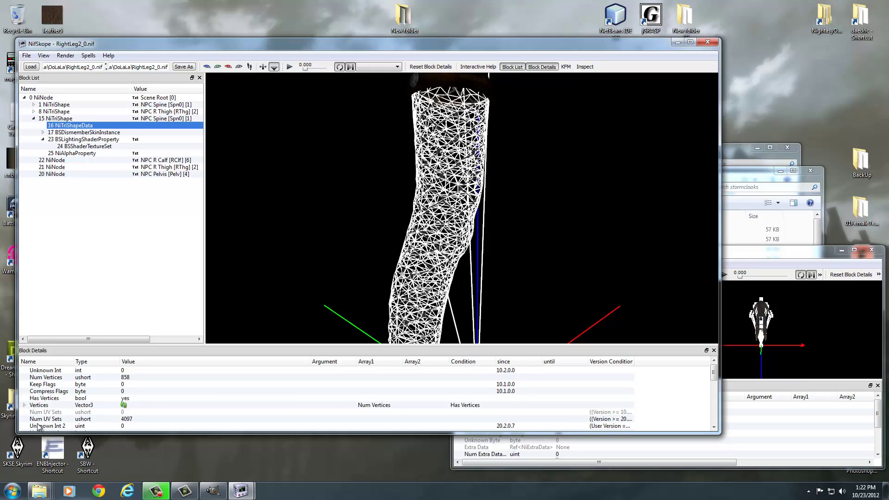
double_click(128, 420)
text(1)
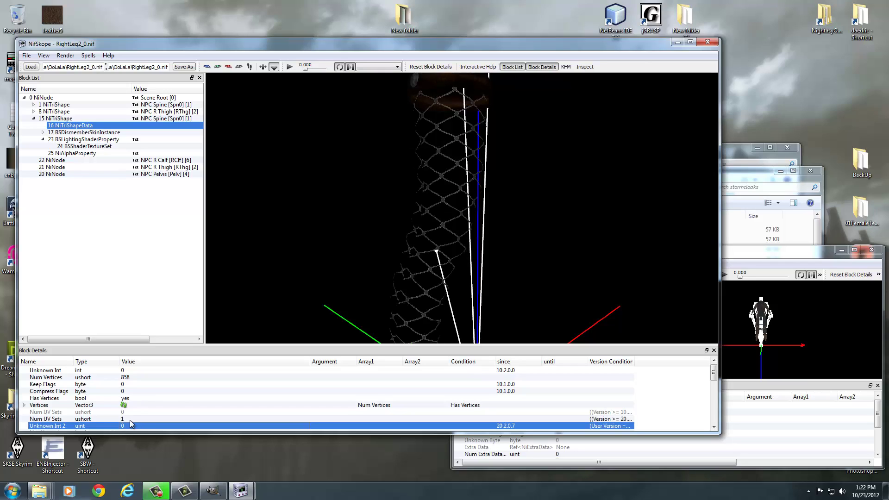
key(Return)
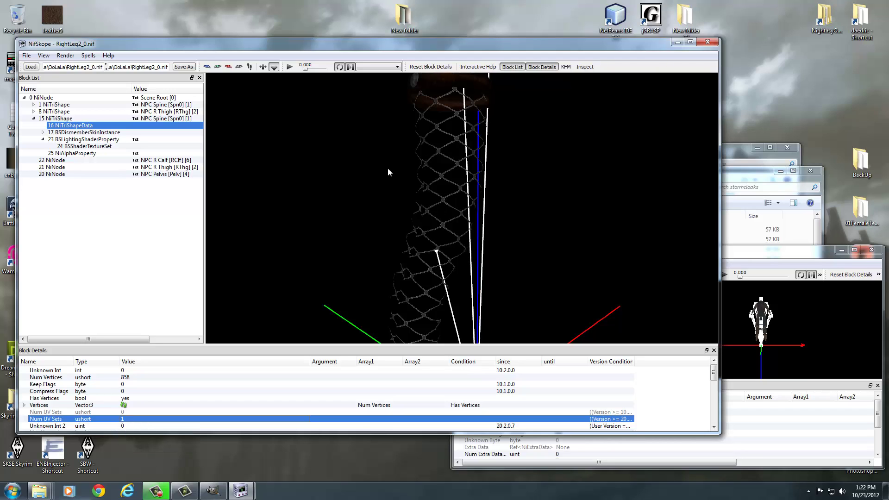
Step: Reselect the leg's mesh data and reopen Num UV Sets to restore 4097
mouse_move(560, 207)
mouse_down()
mouse_move(530, 209)
mouse_move(530, 221)
mouse_up()
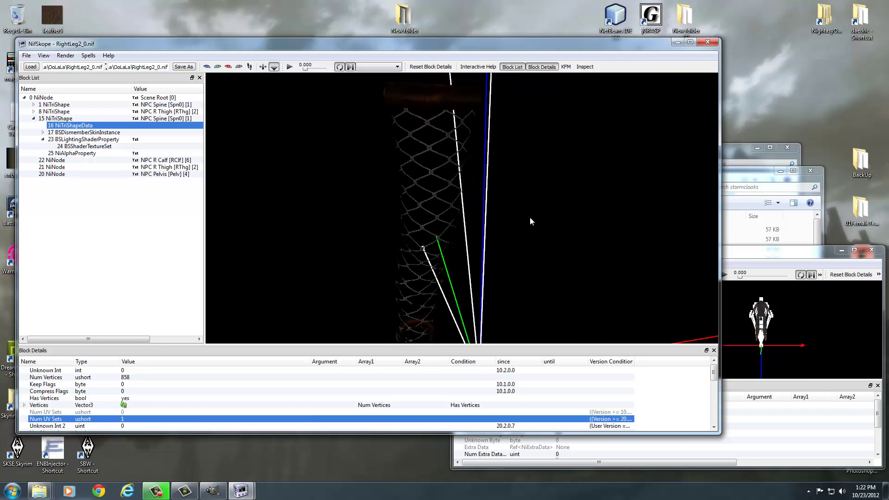
click(75, 126)
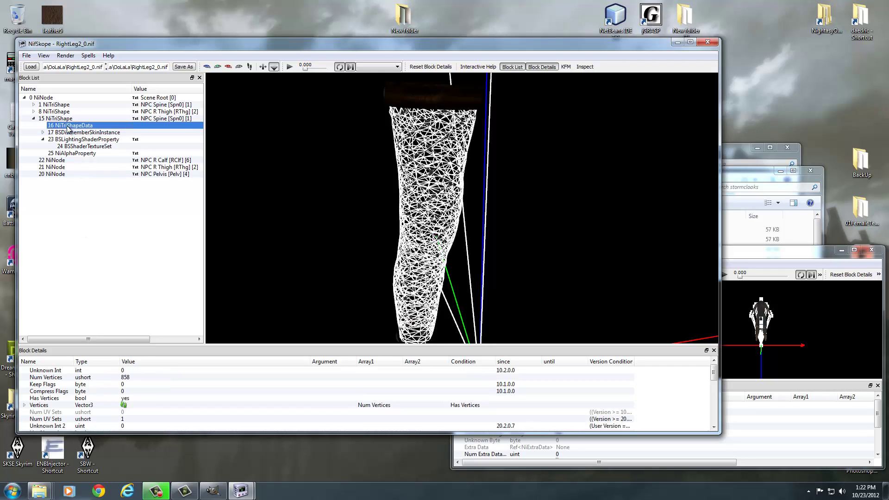
click(130, 419)
double_click(129, 419)
text(4097)
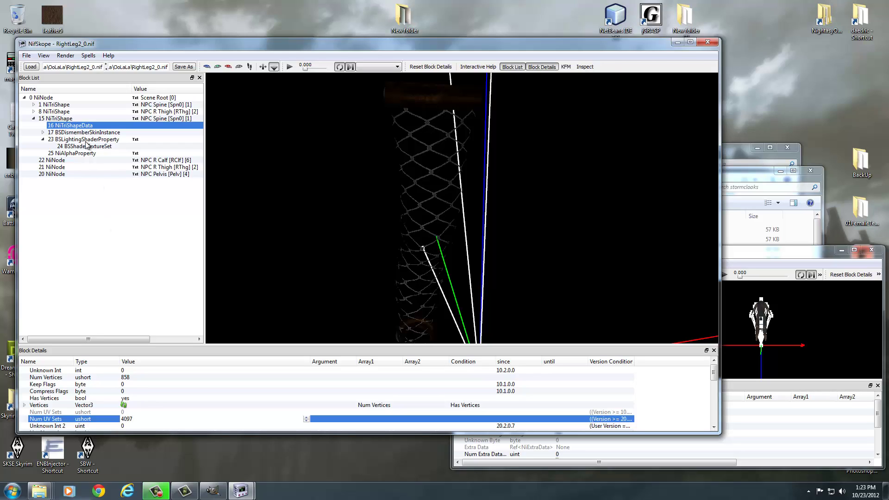
Step: Run Mesh > Update Tangent Space on block 15 NiTriShape, then view the fishnet leg
right_click(58, 119)
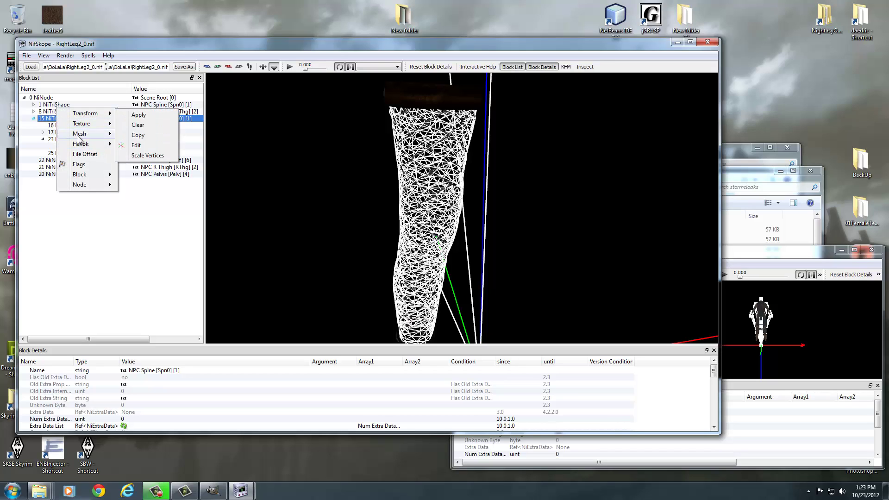
mouse_move(79, 133)
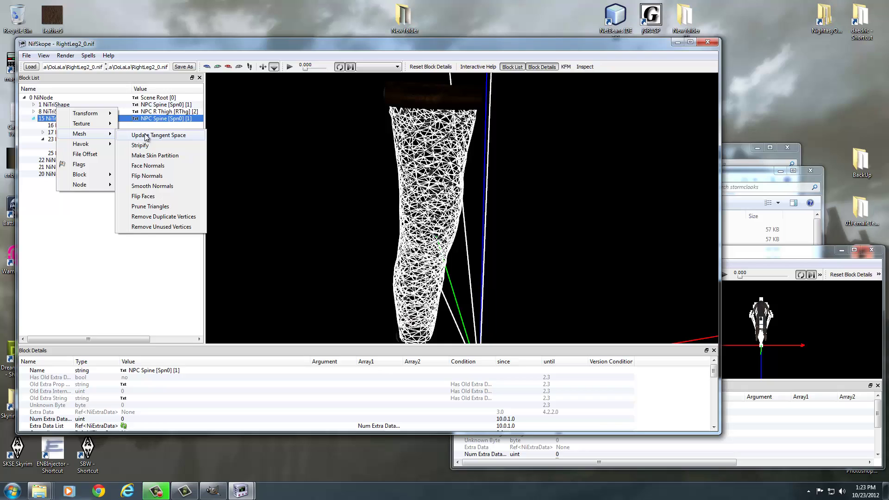
click(153, 137)
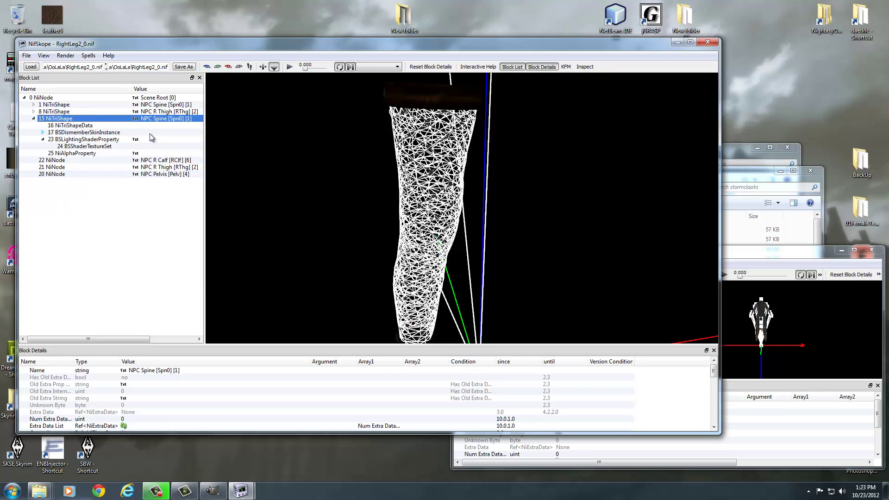
mouse_move(358, 197)
mouse_down()
mouse_move(409, 183)
mouse_move(621, 194)
mouse_move(583, 210)
mouse_move(537, 203)
mouse_move(492, 186)
mouse_move(577, 205)
mouse_move(546, 197)
mouse_move(493, 156)
mouse_move(545, 201)
mouse_up()
scroll(544, 199, down, 5)
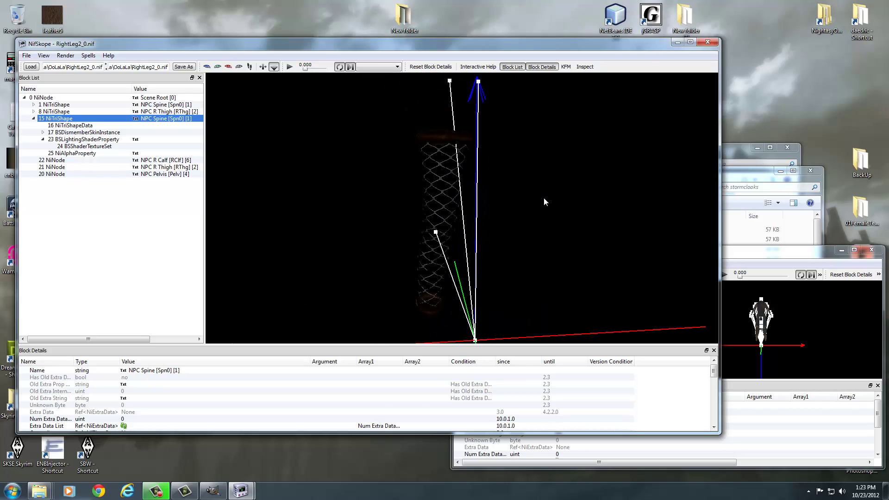
scroll(544, 198, up, 5)
mouse_move(425, 196)
mouse_down()
mouse_move(440, 238)
mouse_move(413, 263)
mouse_move(434, 271)
mouse_move(452, 306)
mouse_move(450, 292)
mouse_up()
mouse_move(448, 284)
mouse_down()
mouse_move(460, 279)
mouse_move(467, 237)
mouse_move(420, 243)
mouse_move(393, 274)
mouse_move(391, 295)
mouse_move(390, 265)
mouse_move(493, 274)
mouse_move(556, 262)
mouse_move(560, 239)
mouse_up()
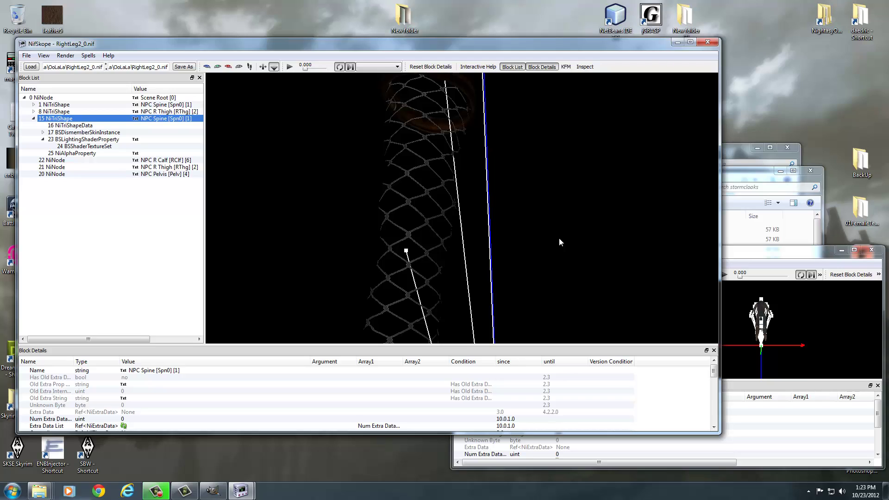
mouse_move(559, 238)
mouse_down()
mouse_move(561, 257)
mouse_move(536, 265)
mouse_up()
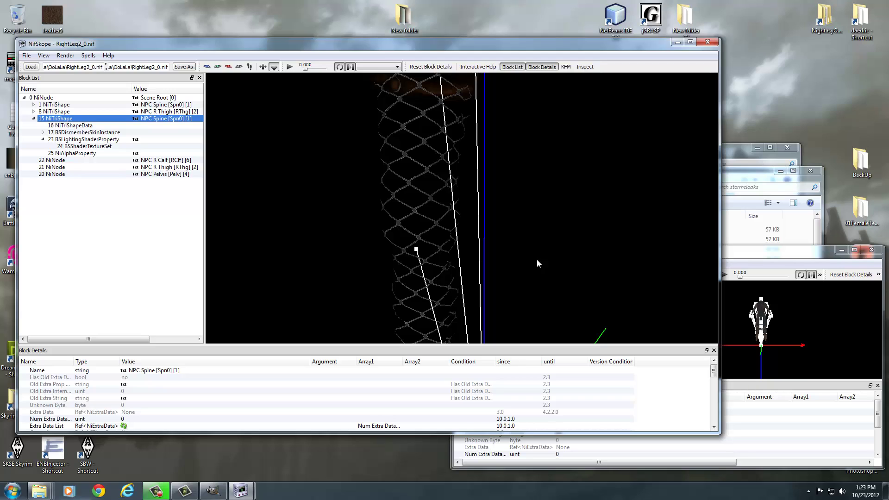
mouse_move(534, 263)
mouse_down()
mouse_move(565, 261)
mouse_move(553, 222)
mouse_move(495, 217)
mouse_move(564, 203)
mouse_move(556, 142)
mouse_move(556, 161)
mouse_move(576, 188)
mouse_move(646, 212)
mouse_move(645, 225)
mouse_move(538, 235)
mouse_up()
scroll(533, 241, down, 5)
scroll(532, 241, up, 5)
scroll(532, 239, down, 2)
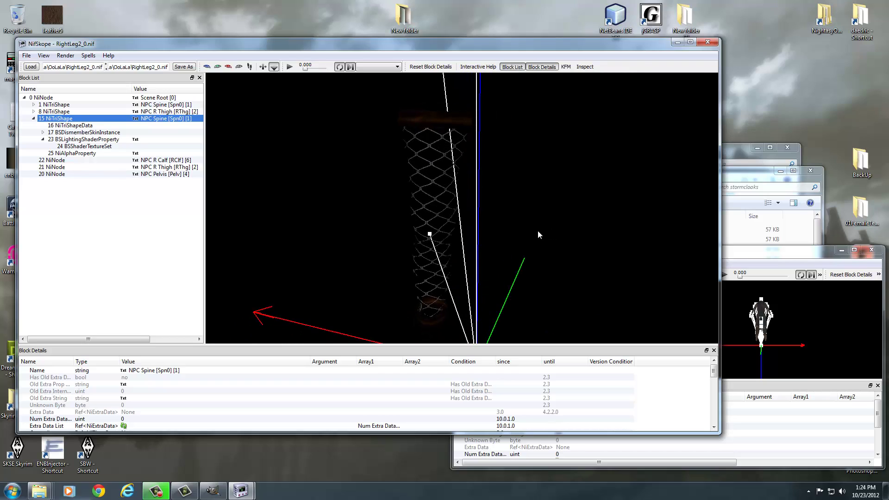